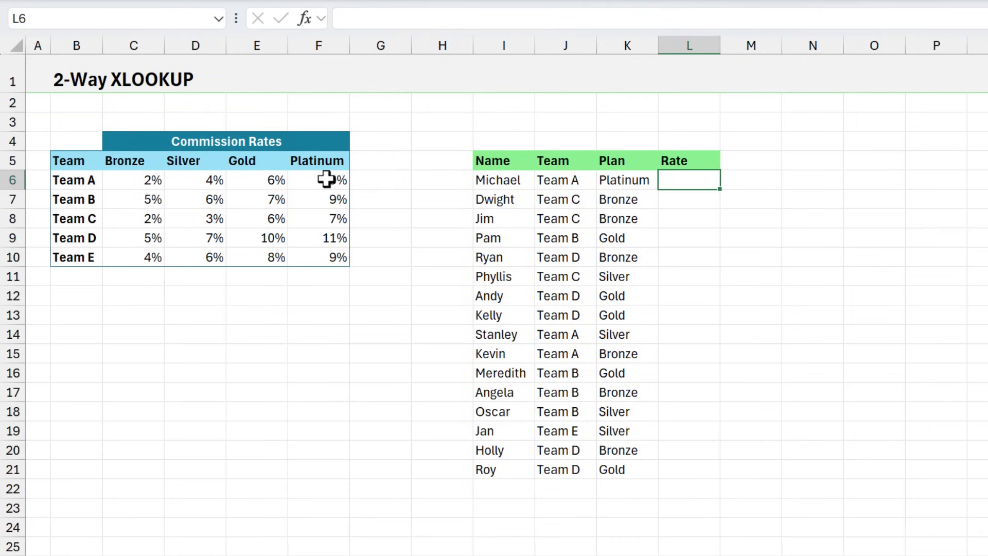
Step: Compare the first person's team and plan with the rate table headers, then select the L6 Rate cell
{"action": "left_click", "coordinate": [619, 180]}
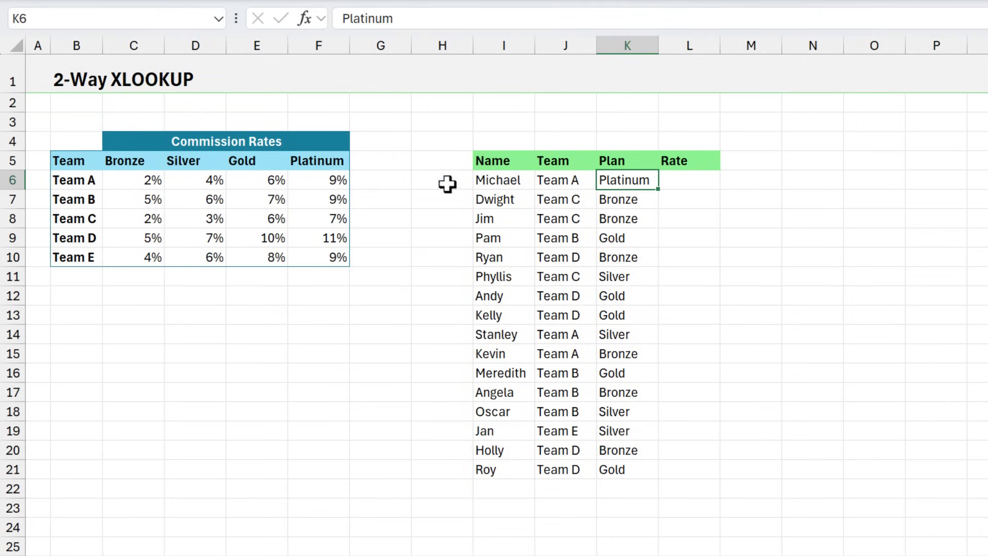
{"action": "left_click_drag", "start_coordinate": [142, 161], "coordinate": [311, 161]}
{"action": "left_click", "coordinate": [586, 180]}
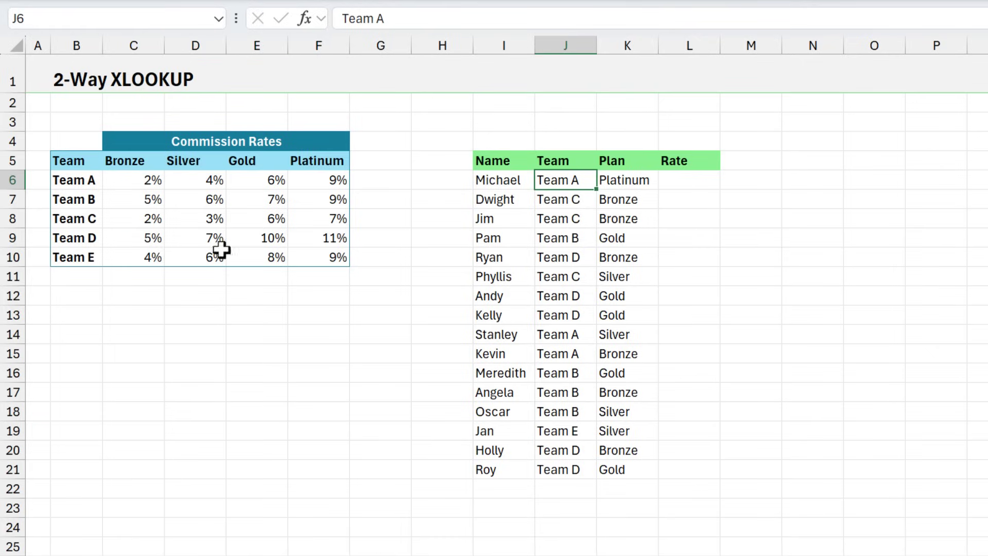
{"action": "left_click", "coordinate": [684, 186]}
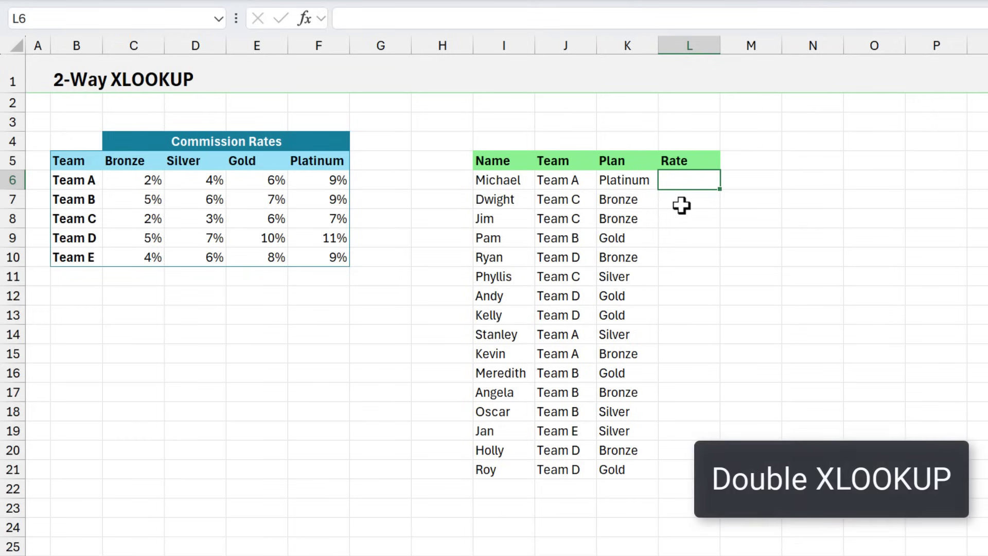
Step: In L6, start =XLOOKUP(J6,$B$6:$B$10, and remove the F6:F10 return range
{"action": "type", "text": "=xl"}
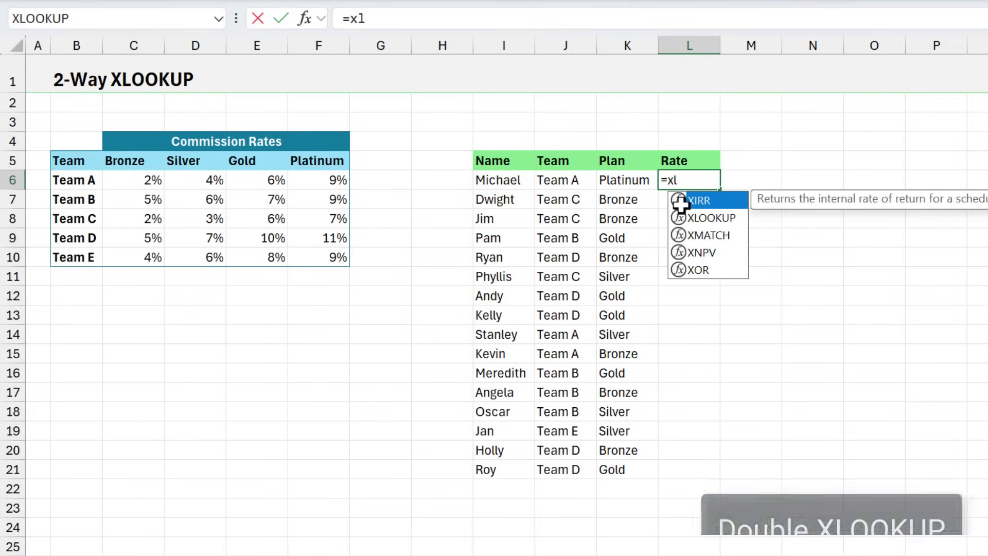
{"action": "key", "text": "Tab"}
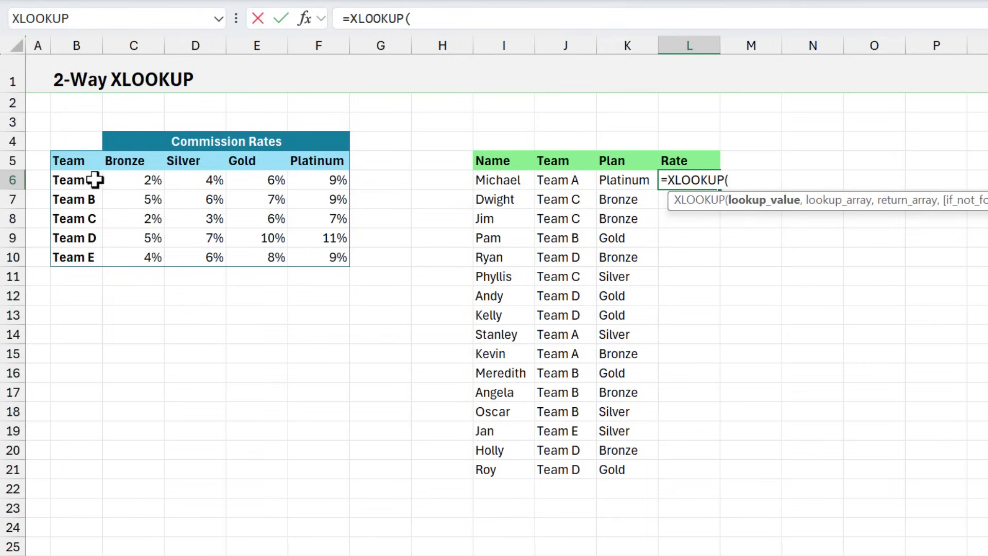
{"action": "left_click", "coordinate": [561, 183]}
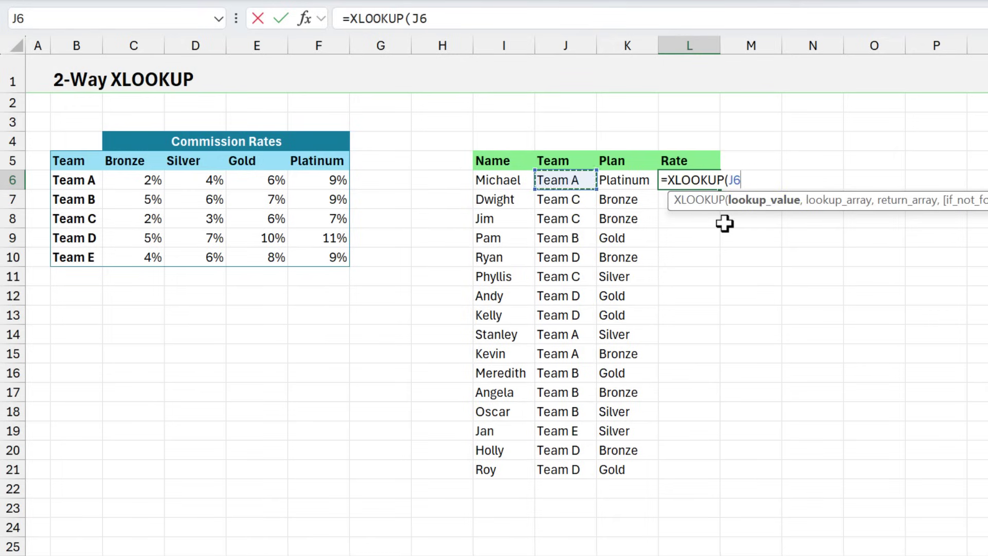
{"action": "type", "text": ","}
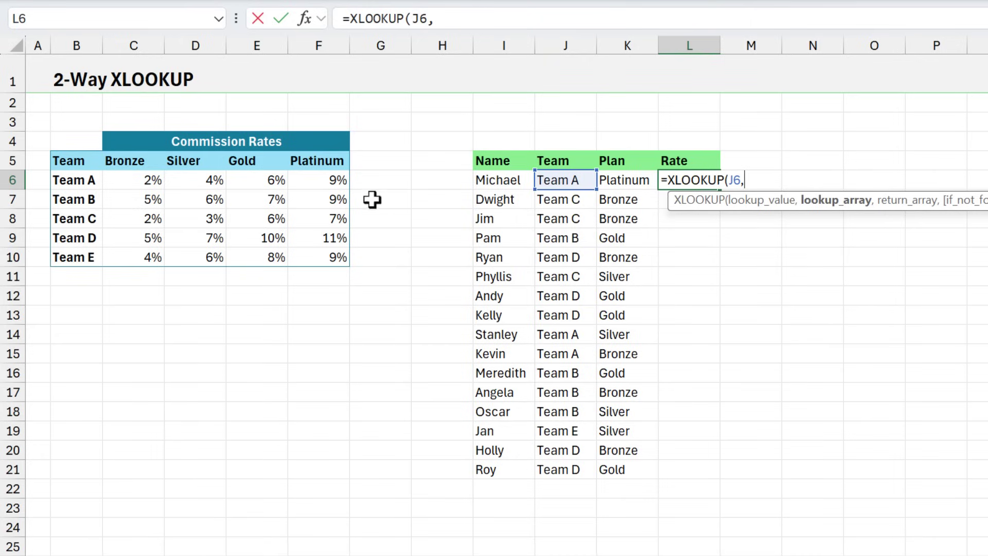
{"action": "left_click_drag", "start_coordinate": [81, 179], "coordinate": [84, 257]}
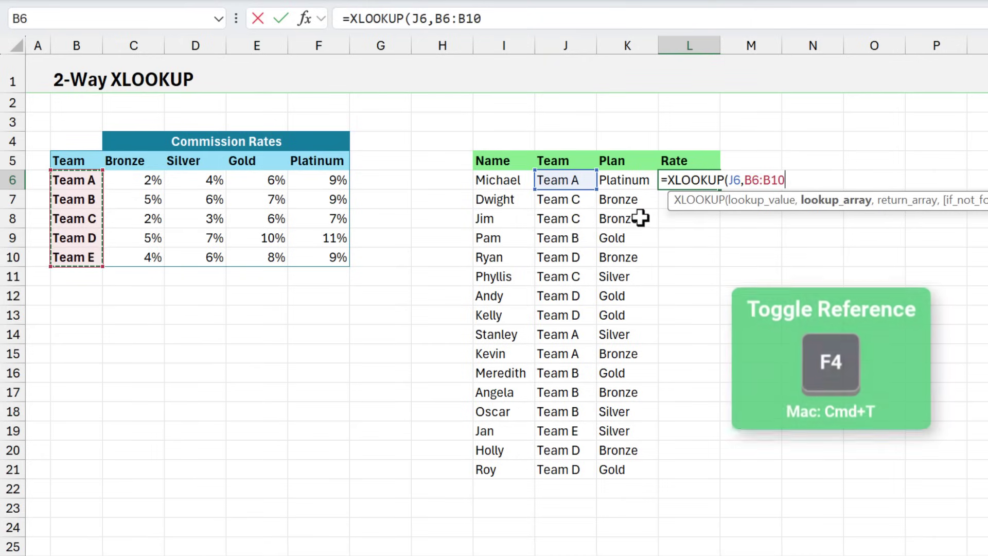
{"action": "key", "text": "F4"}
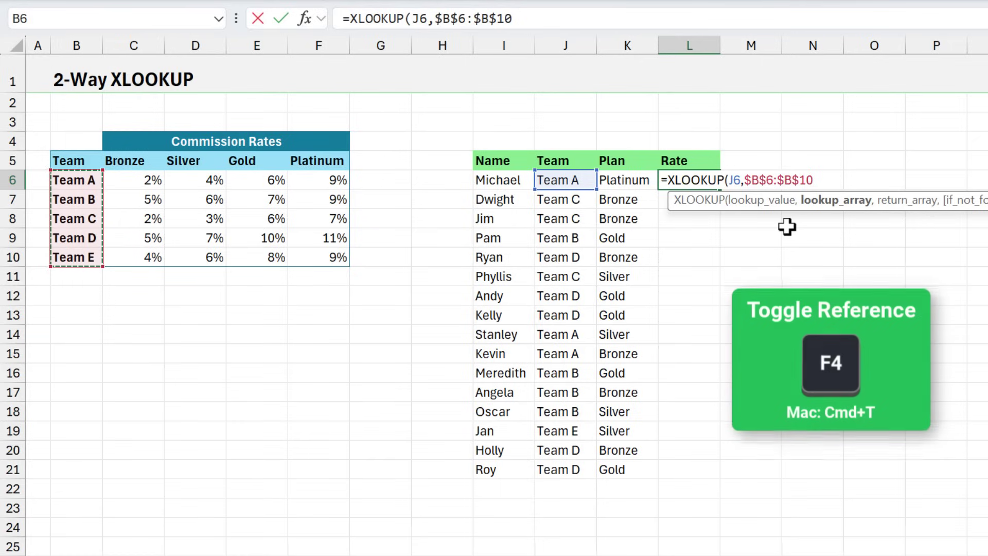
{"action": "type", "text": ","}
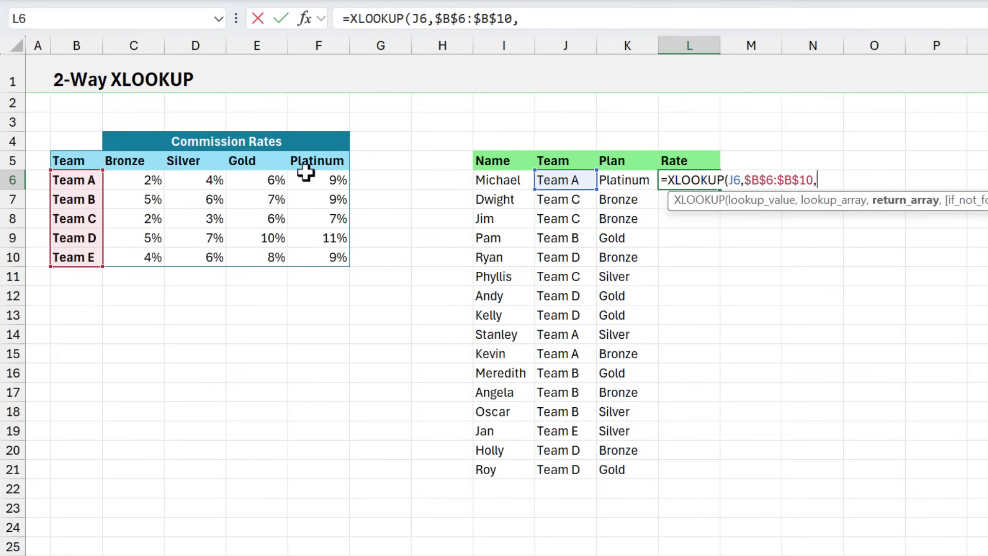
{"action": "left_click_drag", "start_coordinate": [308, 173], "coordinate": [315, 260]}
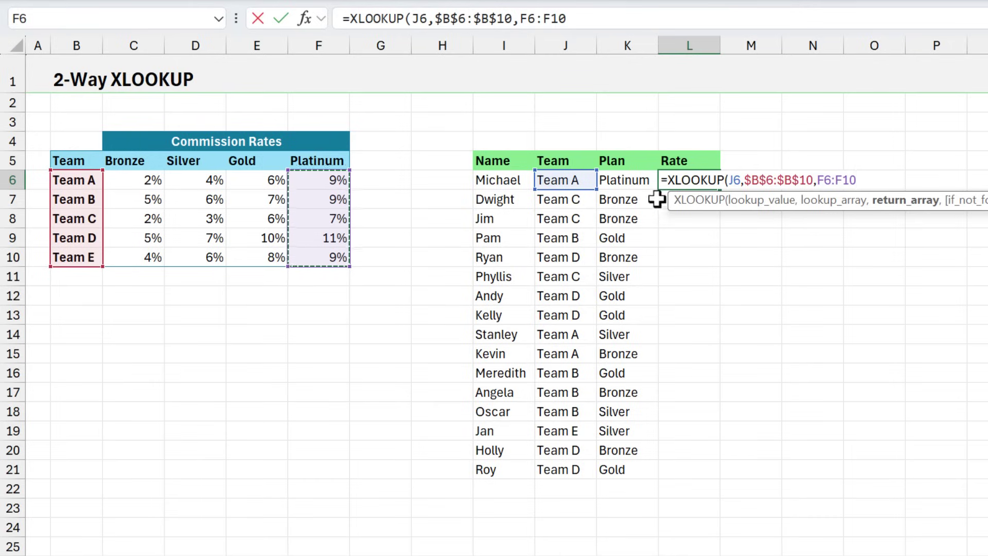
{"action": "left_click_drag", "start_coordinate": [855, 180], "coordinate": [818, 180]}
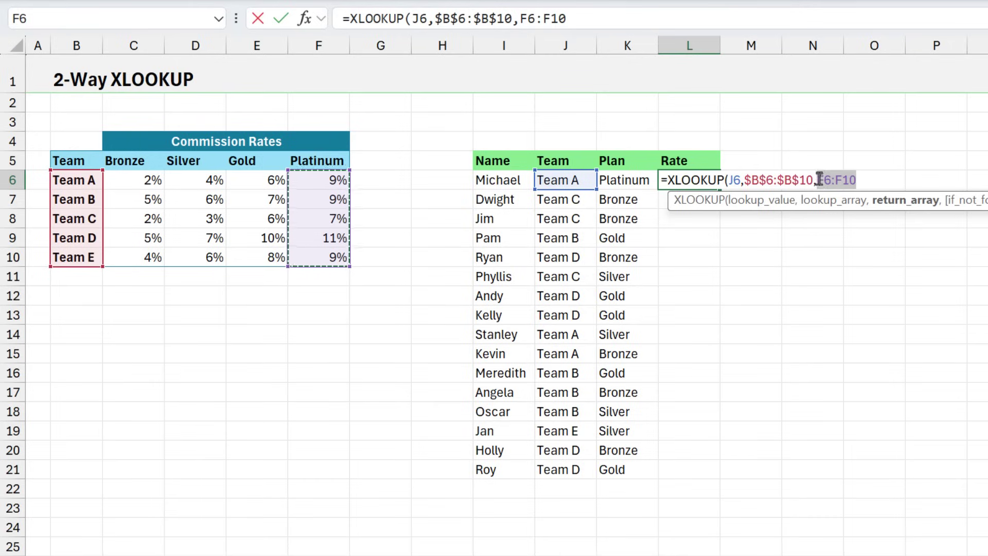
{"action": "key", "text": "BackSpace"}
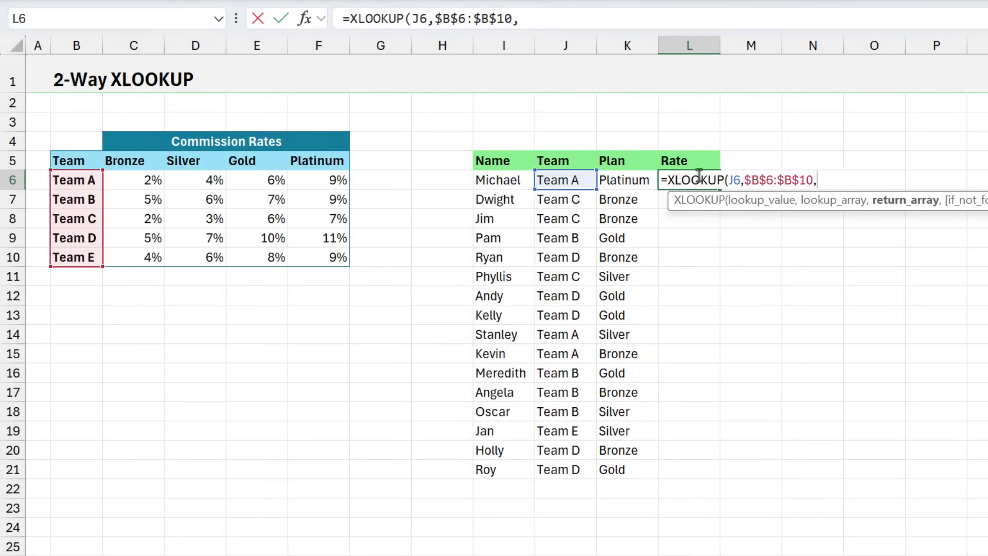
{"action": "left_click", "coordinate": [666, 183]}
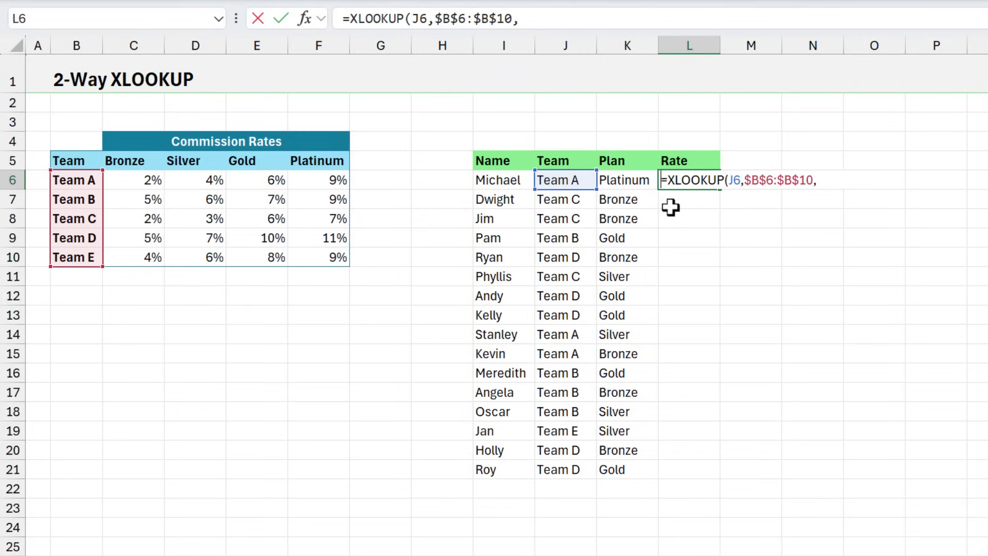
Step: Keep L6's partial formula as text, then begin an XLOOKUP in M7 using plan K6
{"action": "type", "text": "'"}
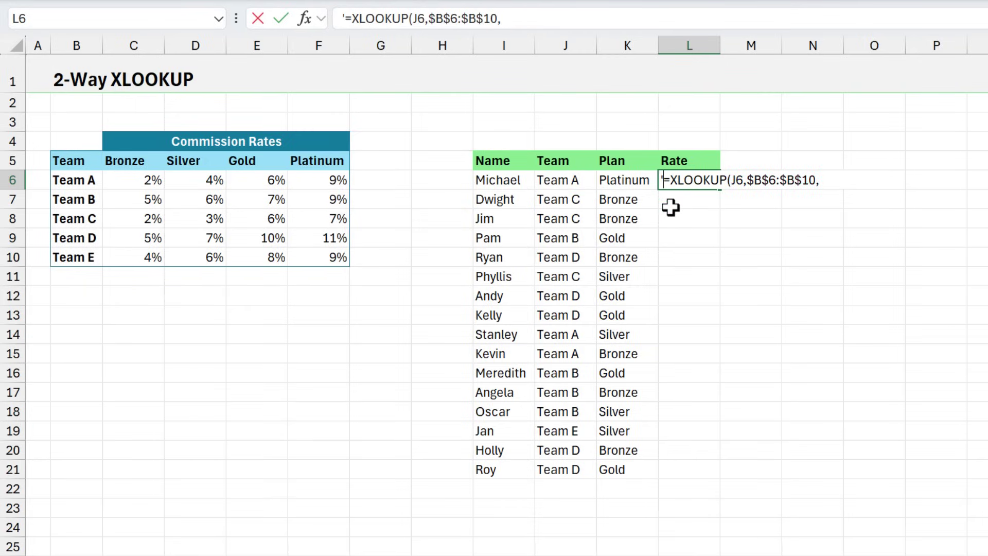
{"action": "key", "text": "Return"}
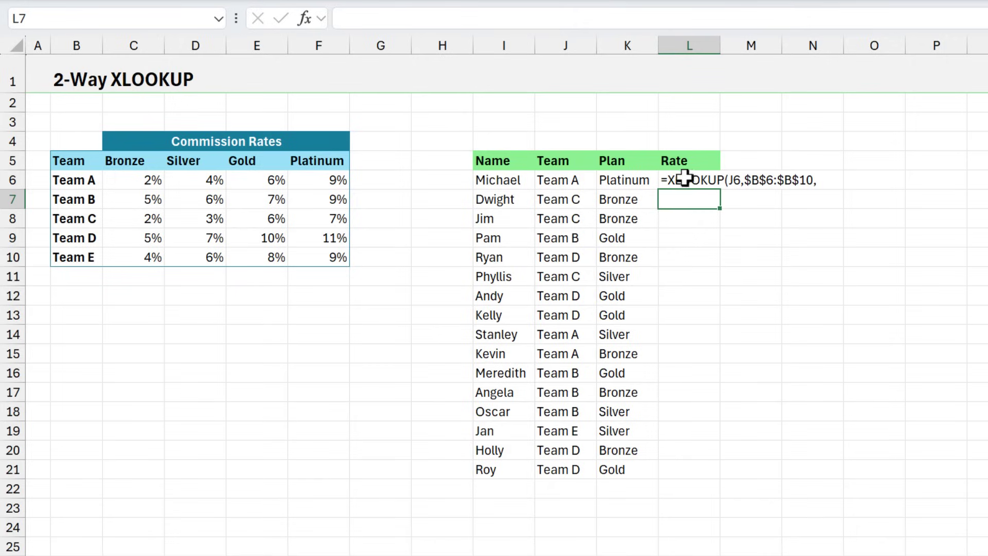
{"action": "left_click", "coordinate": [741, 202]}
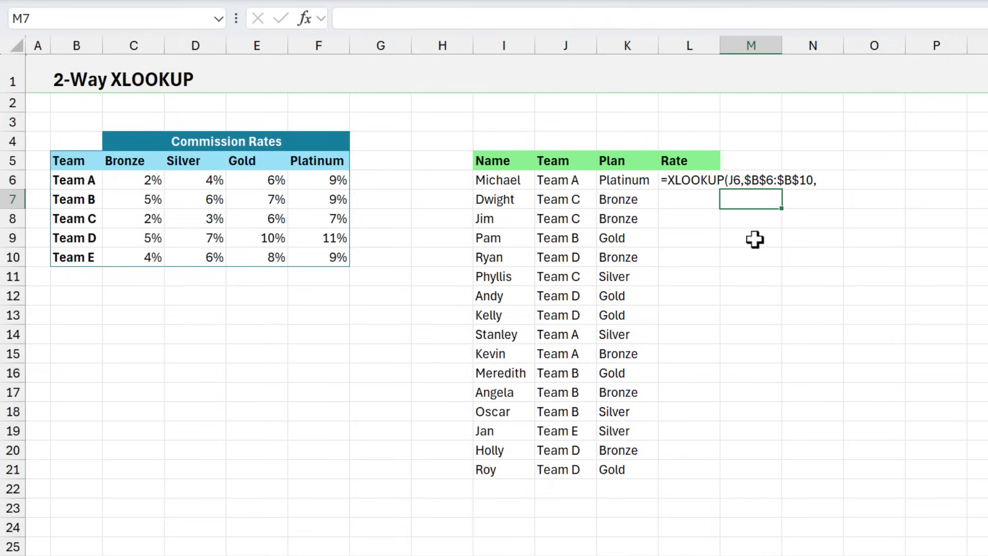
{"action": "type", "text": "="}
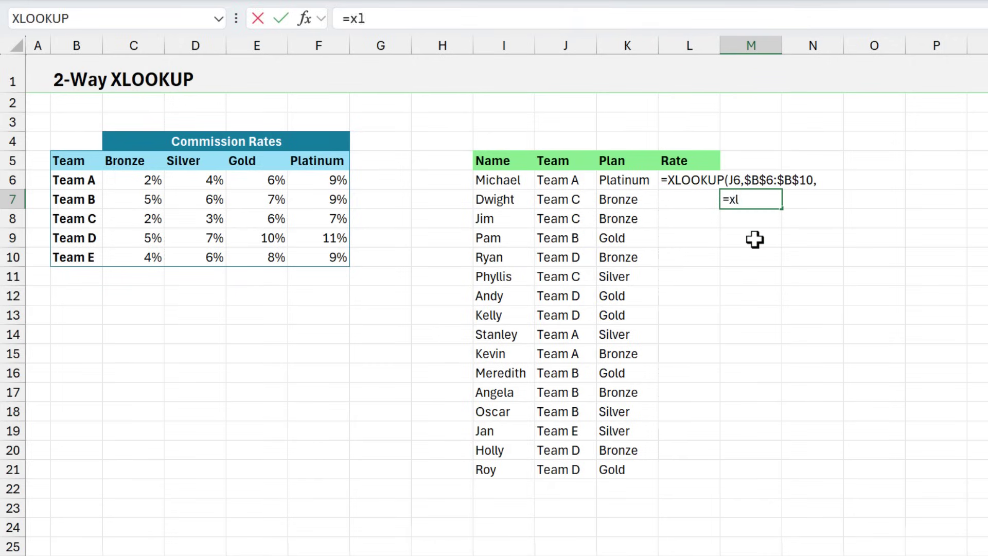
{"action": "type", "text": "xl"}
{"action": "key", "text": "Tab"}
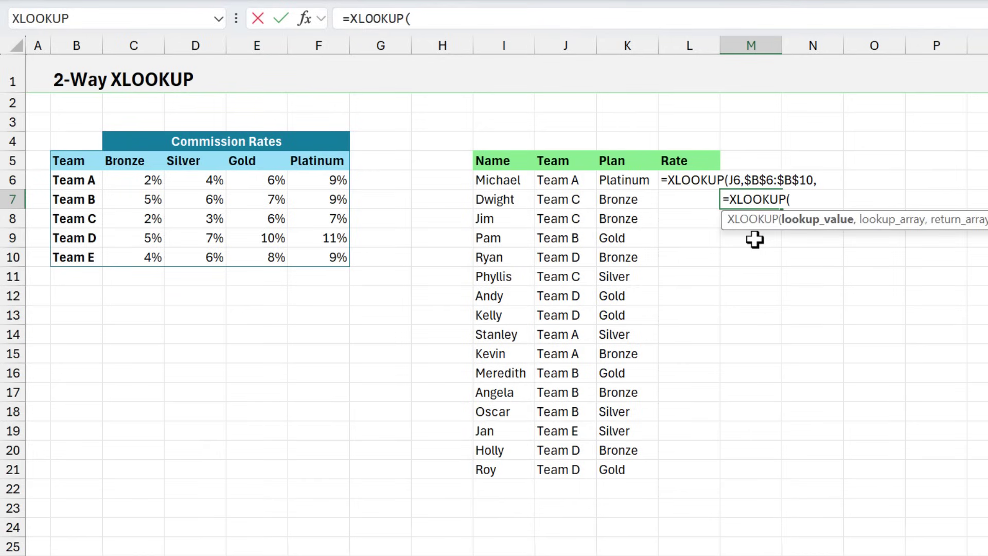
{"action": "left_click", "coordinate": [641, 180]}
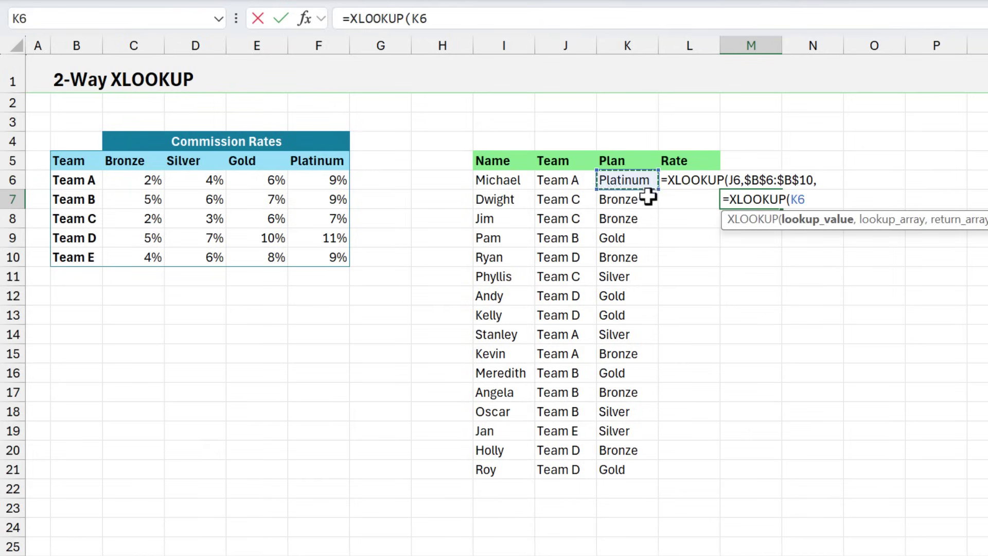
{"action": "type", "text": ","}
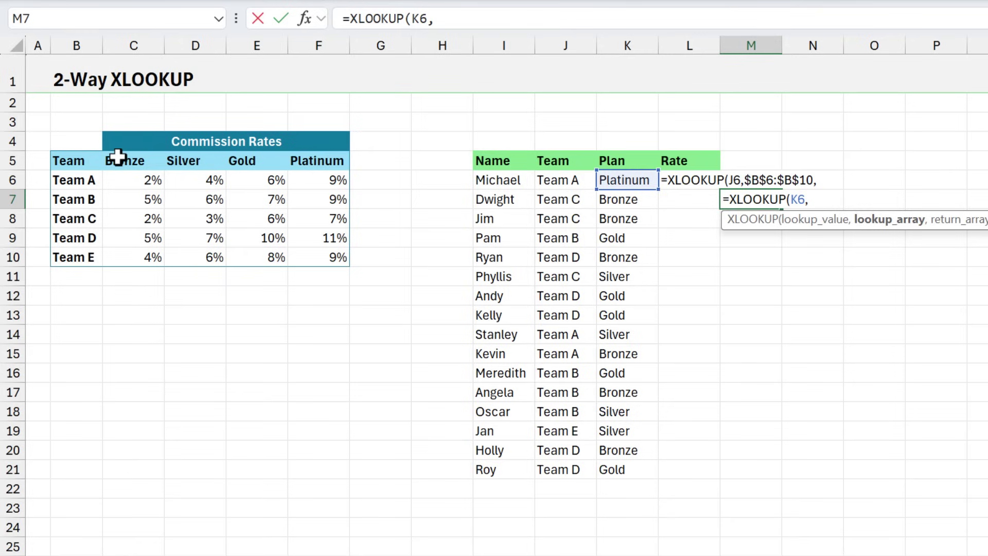
Step: Complete M7 as =XLOOKUP(K6,$C$5:$F$5,$C$6:$F$10) so it spills the Platinum rate column
{"action": "left_click_drag", "start_coordinate": [118, 157], "coordinate": [304, 156]}
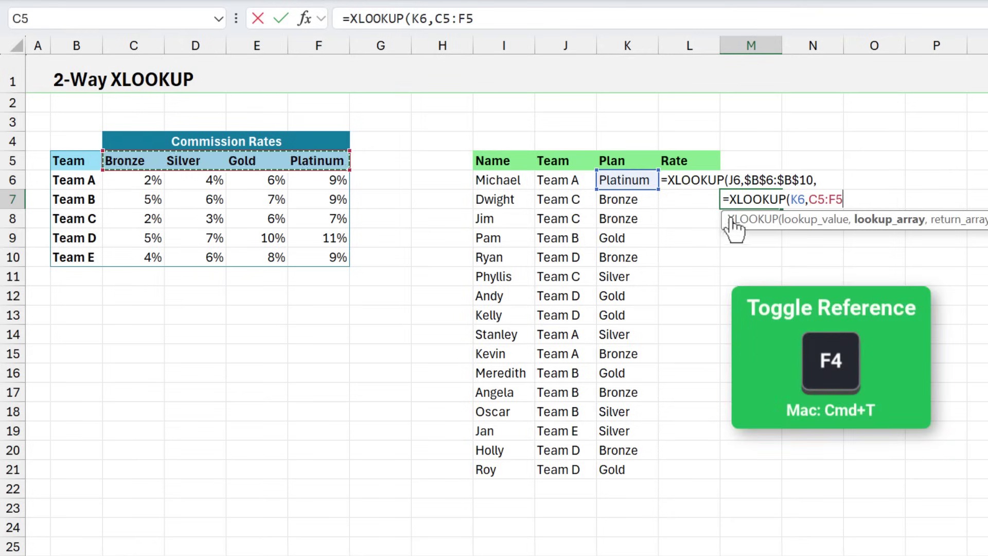
{"action": "key", "text": "F4"}
{"action": "type", "text": ","}
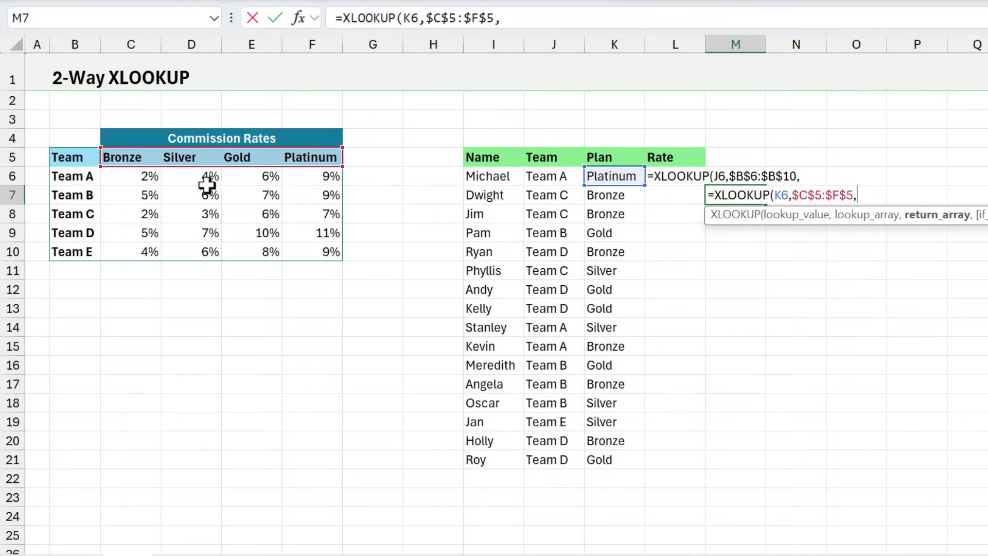
{"action": "left_click_drag", "start_coordinate": [126, 176], "coordinate": [309, 249]}
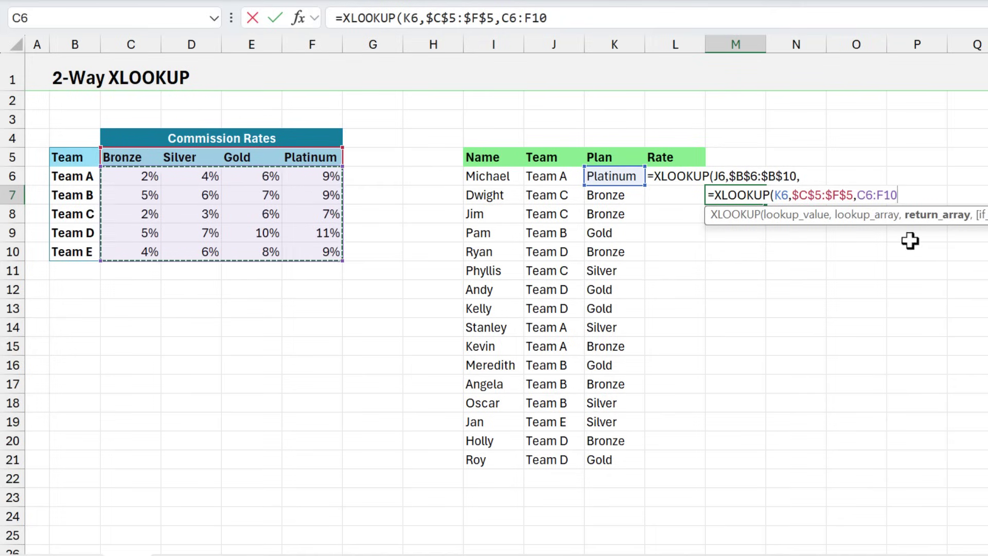
{"action": "key", "text": "F4"}
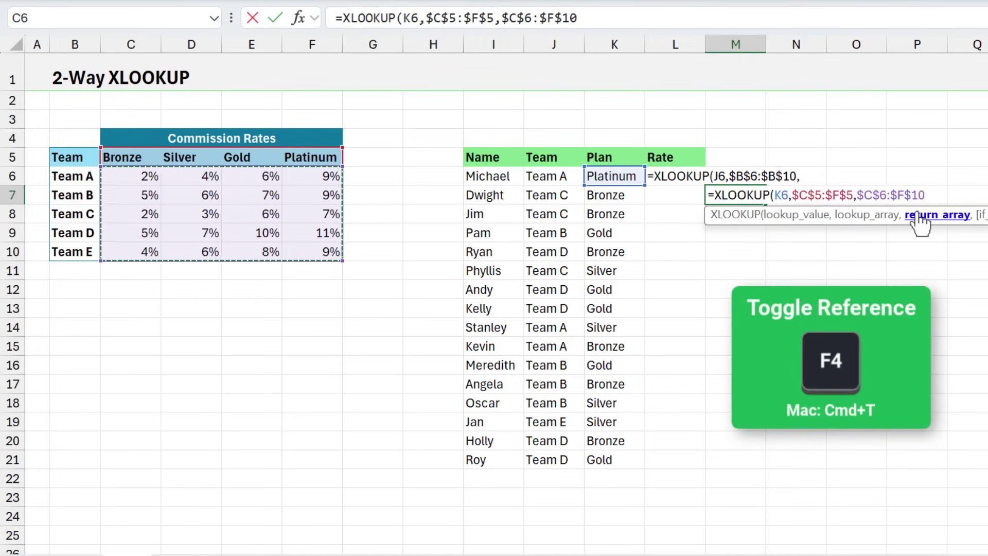
{"action": "key", "text": "Return"}
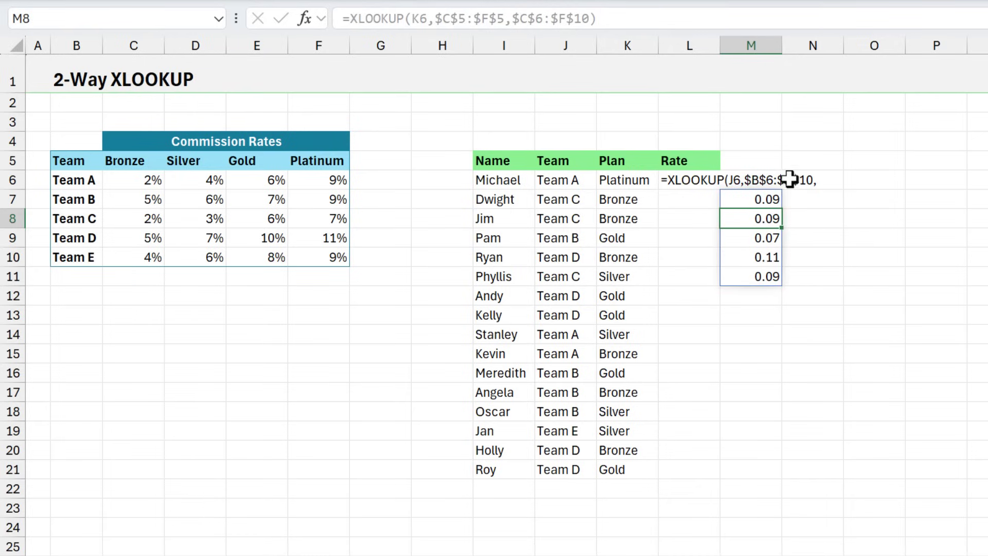
{"action": "left_click", "coordinate": [751, 199]}
Step: Clear the M7 test results and turn L6's text back into a formula, nesting a second XLOOKUP
{"action": "key", "text": "Delete"}
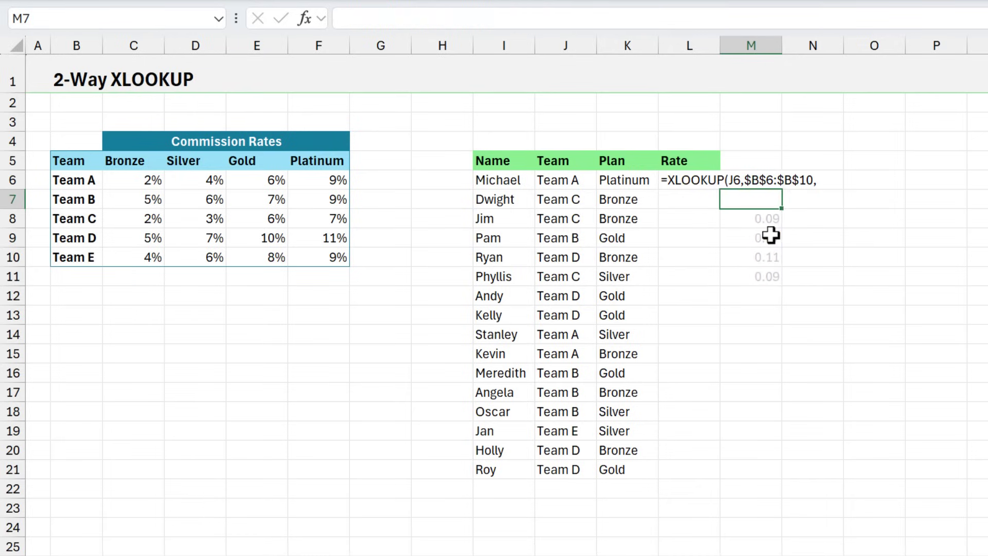
{"action": "left_click", "coordinate": [692, 175]}
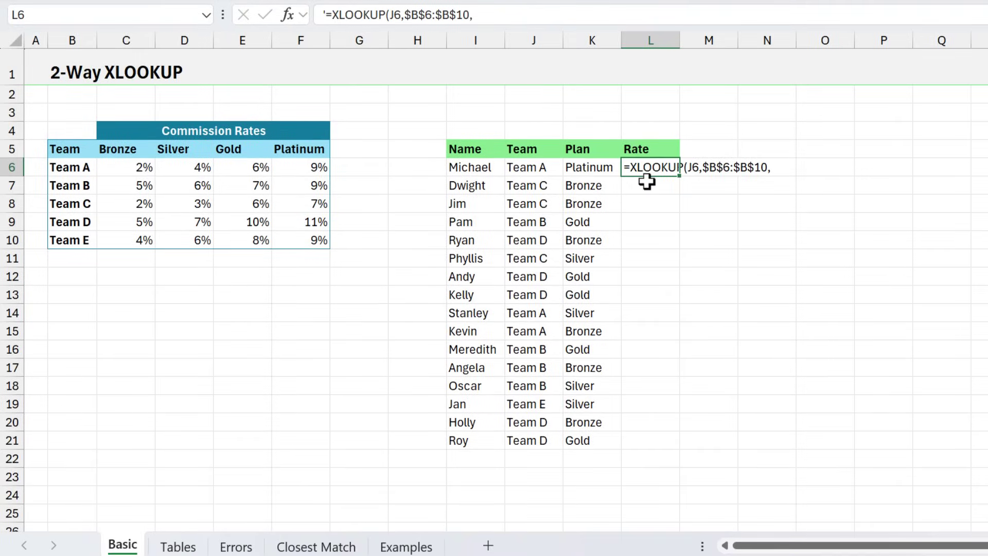
{"action": "key", "text": "F2"}
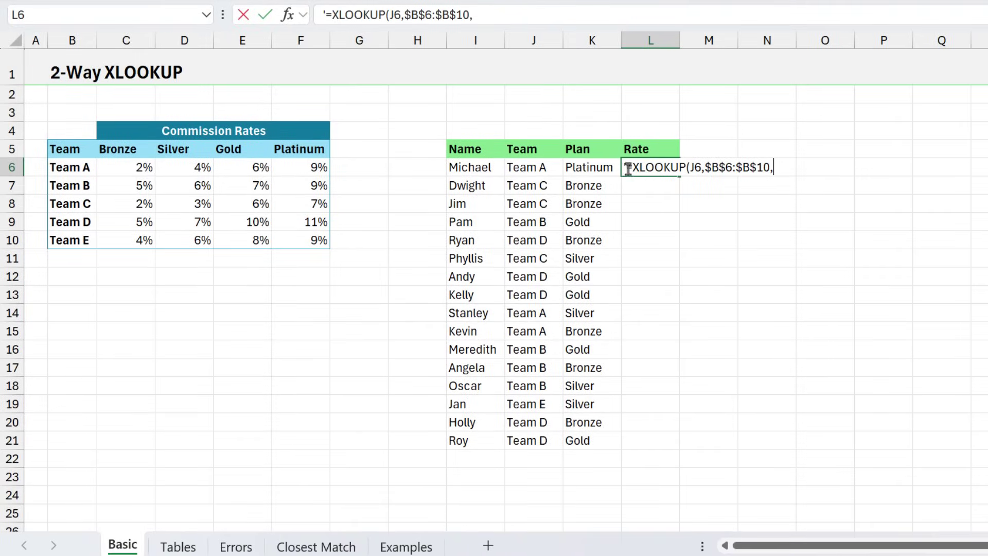
{"action": "key", "text": "BackSpace"}
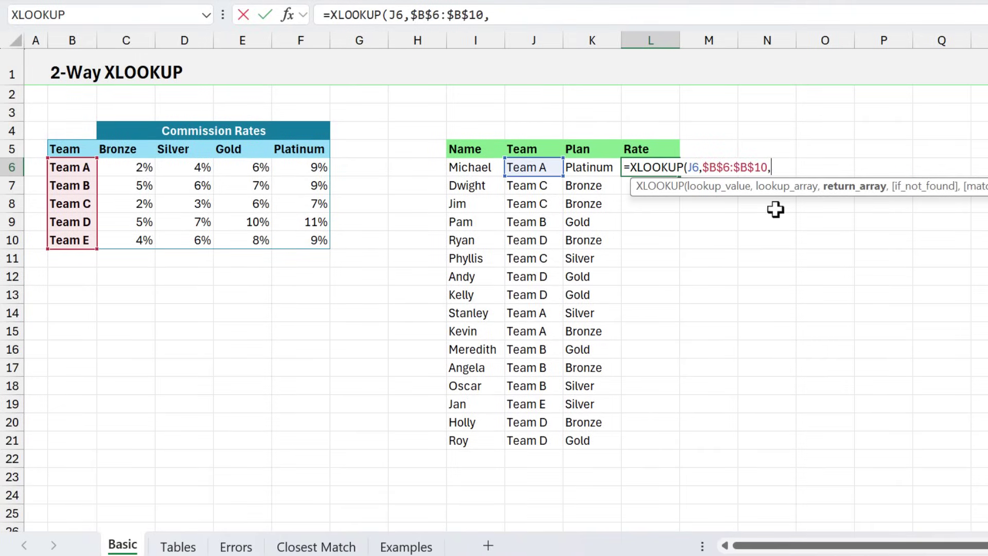
{"action": "type", "text": "xl"}
{"action": "key", "text": "Tab"}
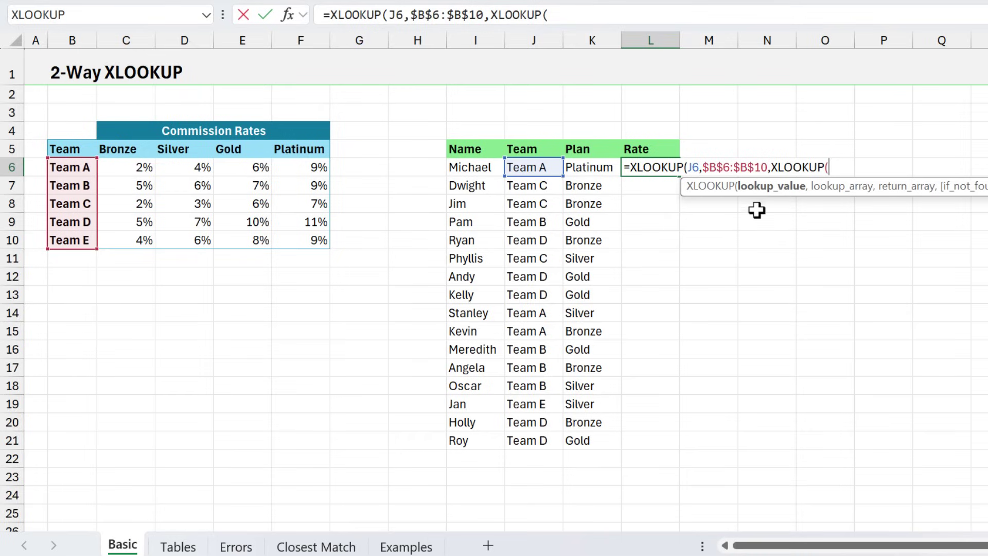
Step: Finish the inner XLOOKUP(K6,$C$5:$F$5,$C$6:$F$10) so L6 returns 9%
{"action": "left_click", "coordinate": [600, 169]}
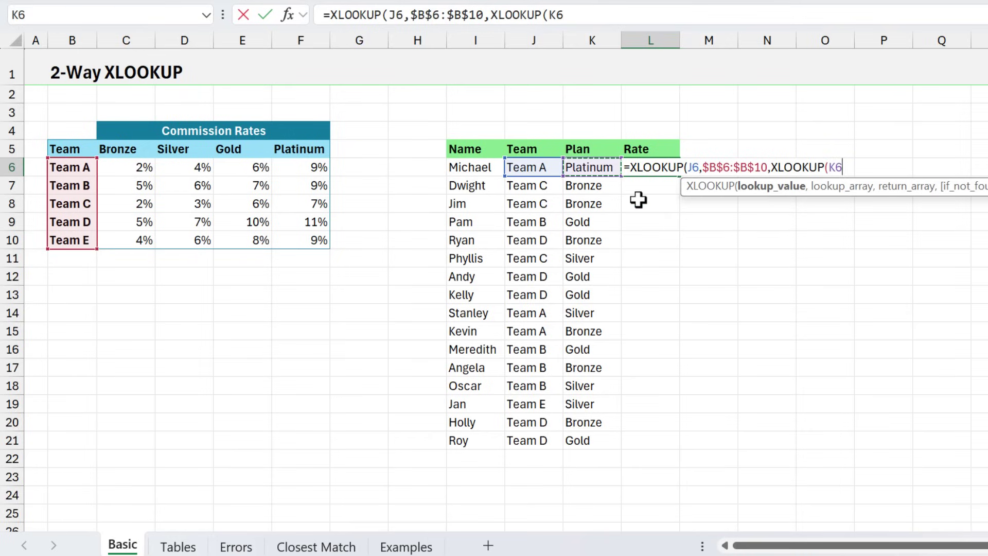
{"action": "type", "text": ","}
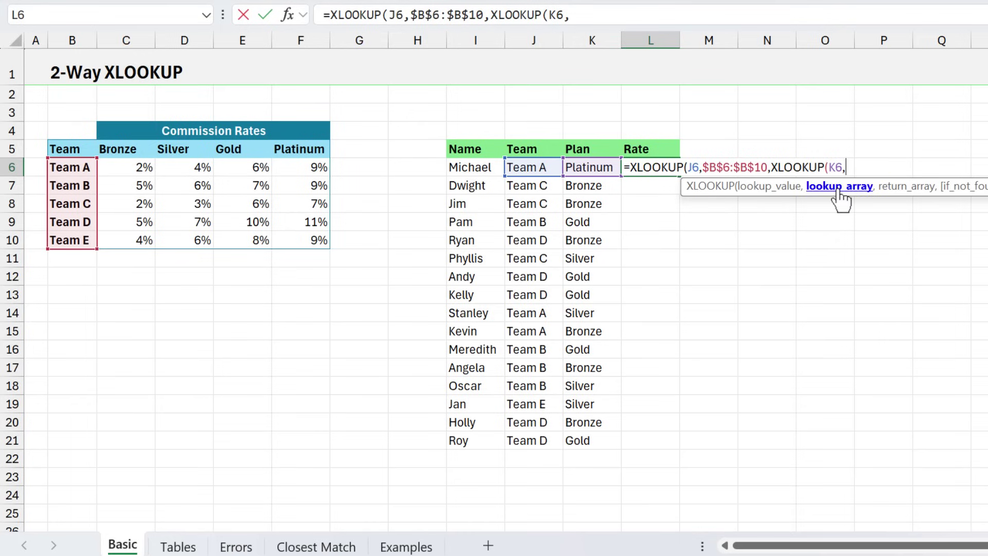
{"action": "left_click_drag", "start_coordinate": [132, 152], "coordinate": [282, 150]}
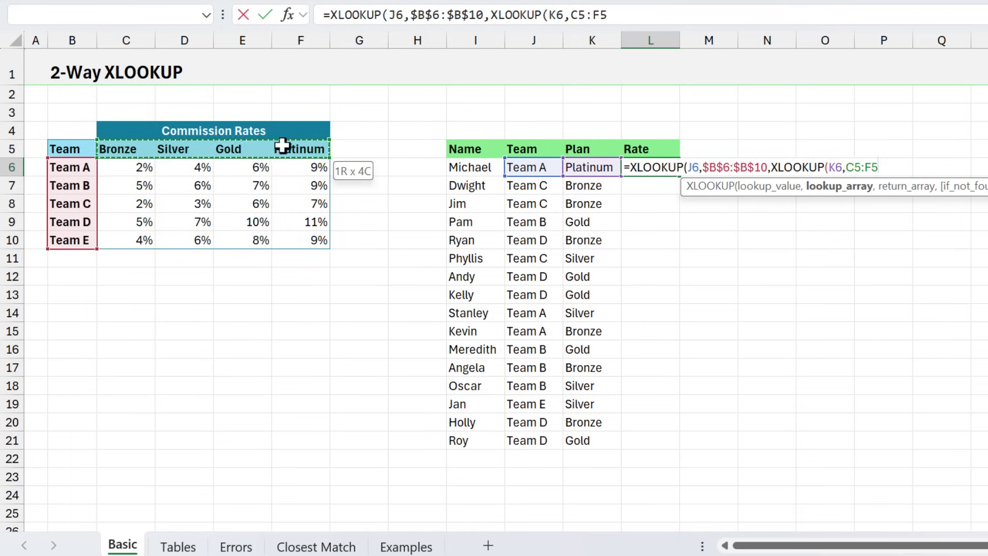
{"action": "key", "text": "F4"}
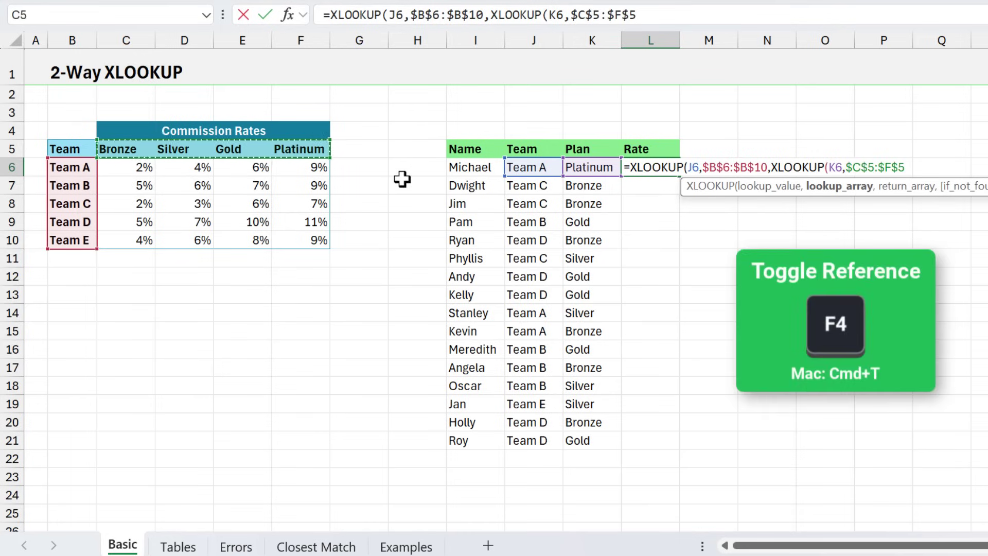
{"action": "type", "text": ","}
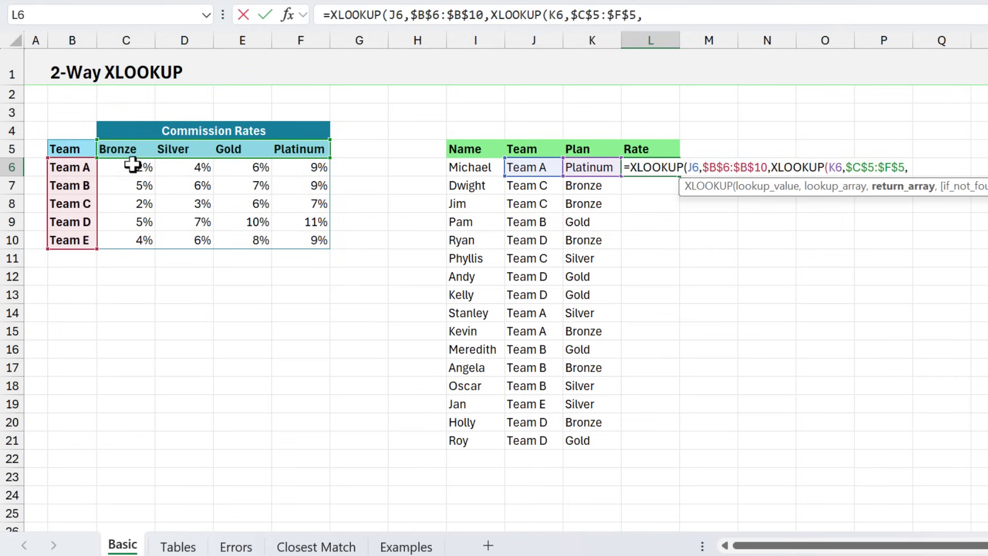
{"action": "left_click_drag", "start_coordinate": [133, 164], "coordinate": [308, 235]}
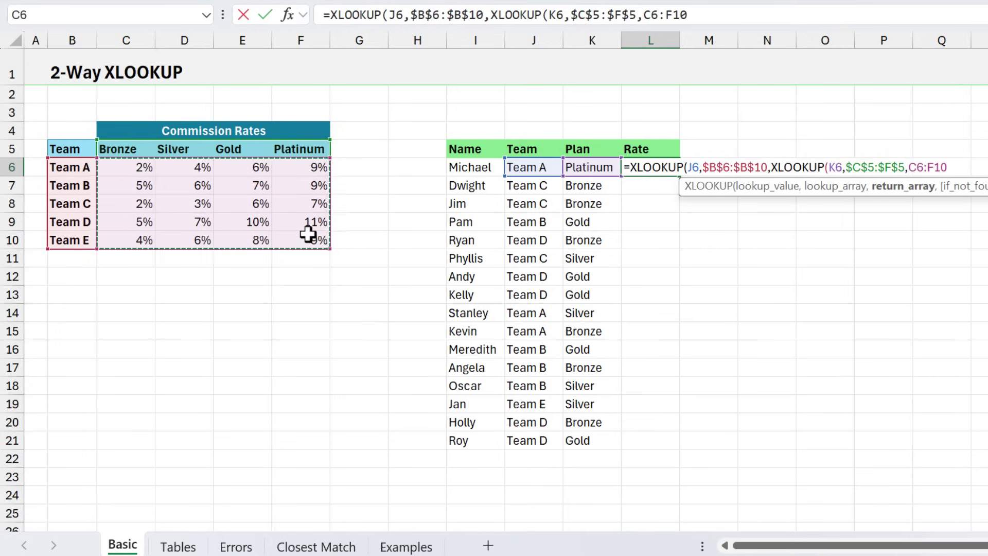
{"action": "key", "text": "F4"}
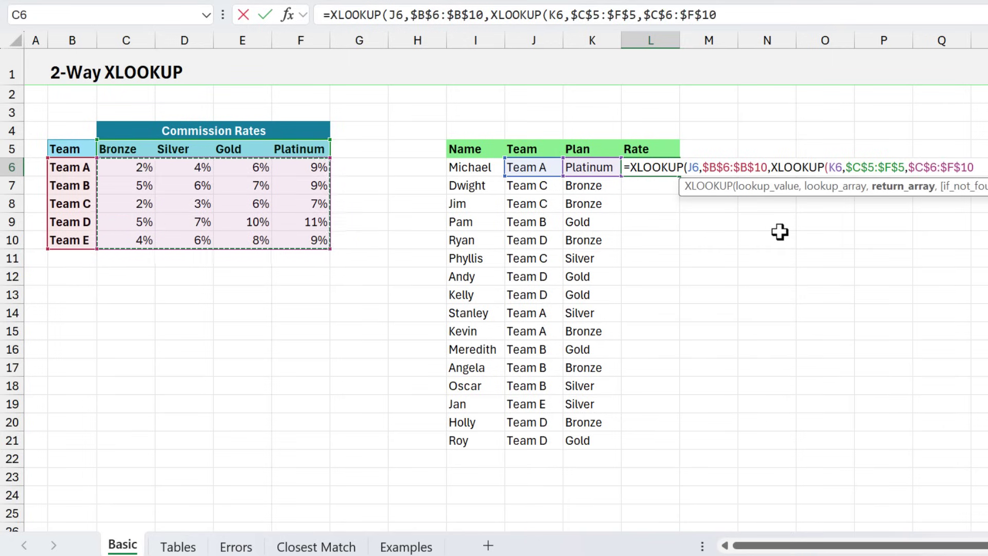
{"action": "type", "text": ")"}
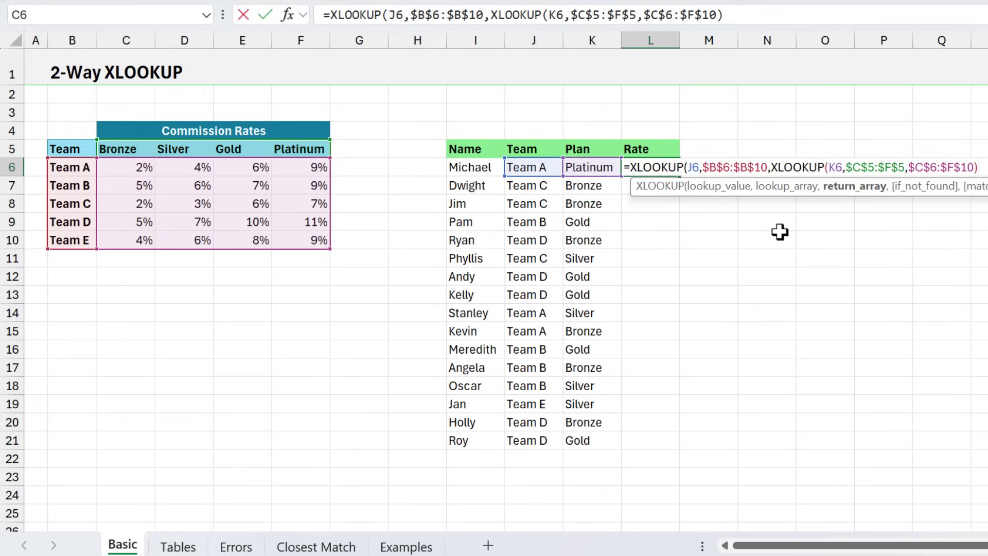
{"action": "type", "text": ")"}
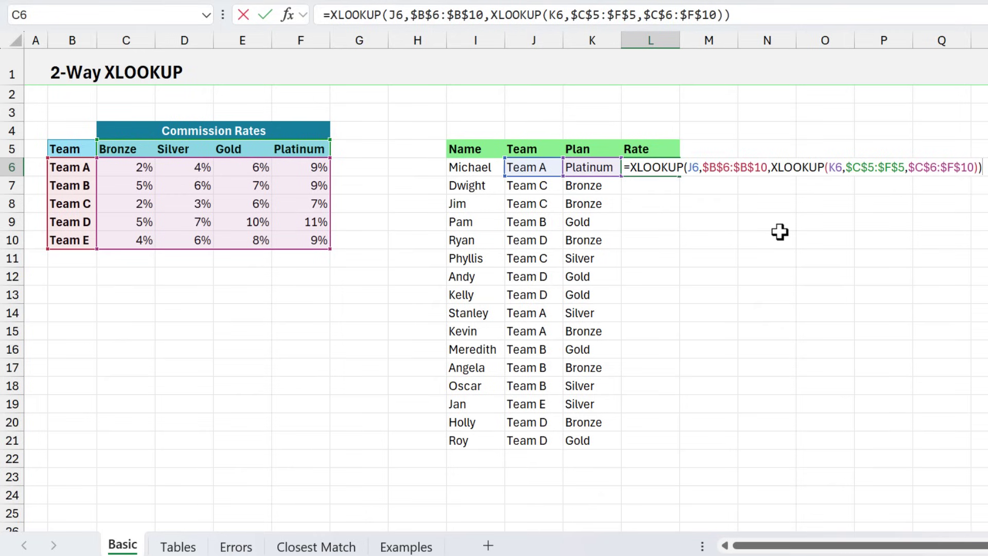
{"action": "key", "text": "Return"}
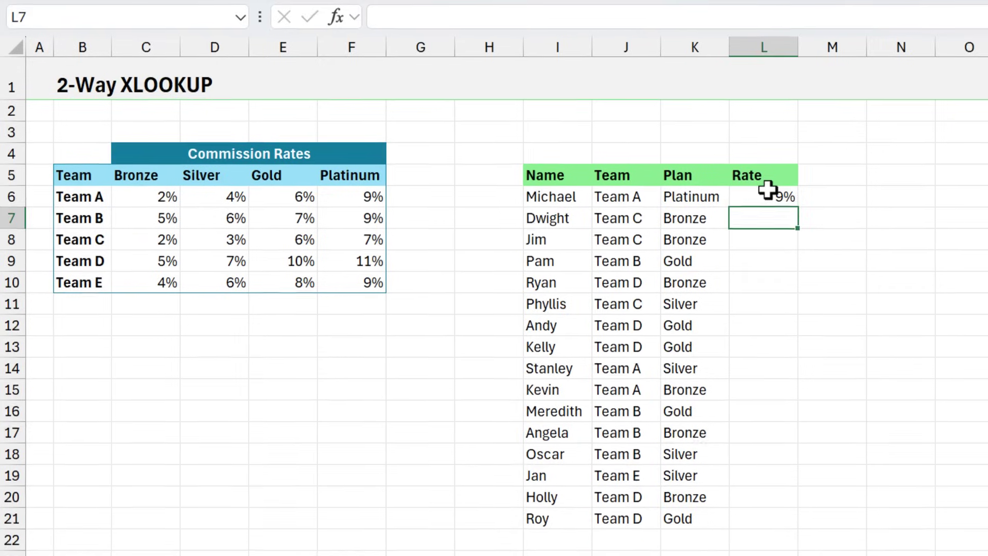
Step: Check L6 against F6, fill it down to L21, and verify L21 against Team D's Gold rate in E9
{"action": "left_click", "coordinate": [767, 189]}
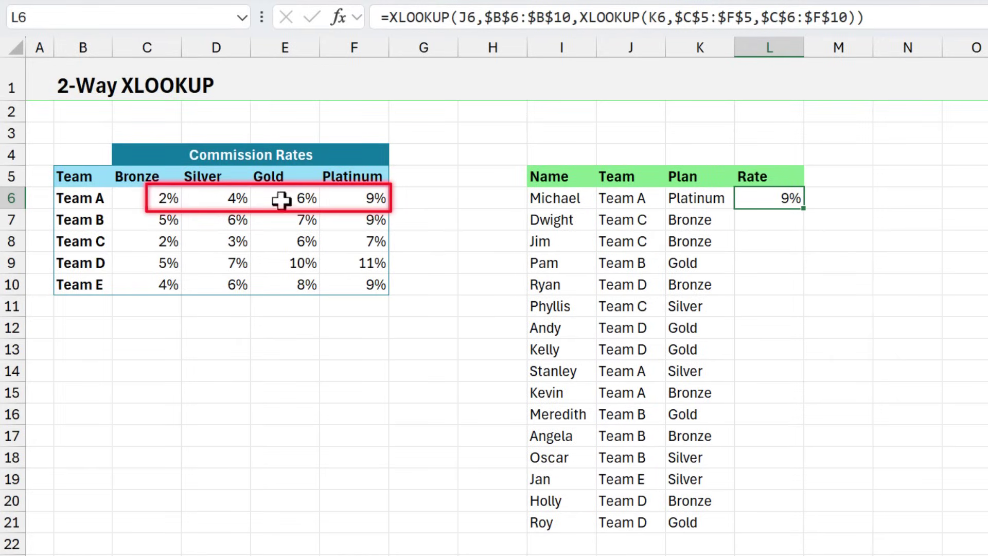
{"action": "left_click", "coordinate": [349, 204]}
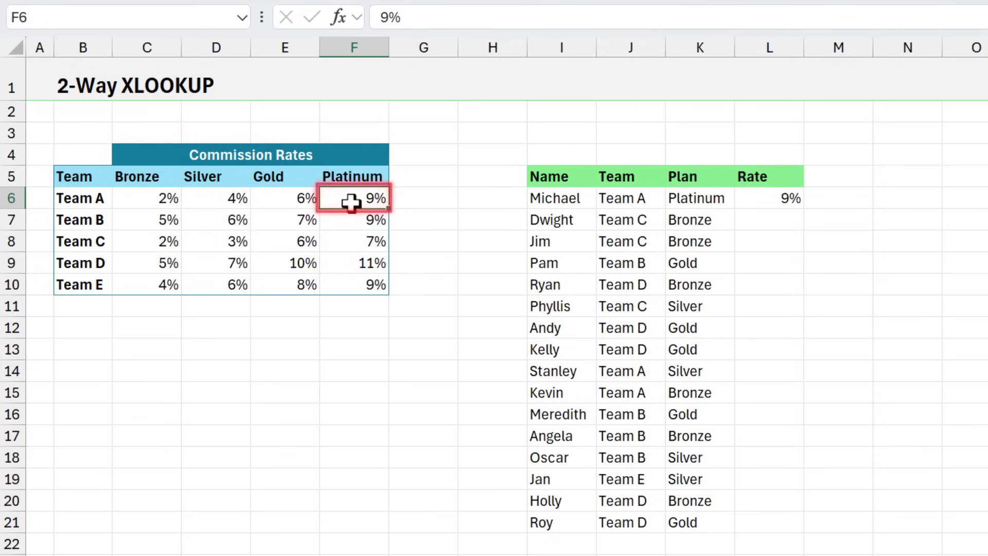
{"action": "left_click", "coordinate": [747, 198]}
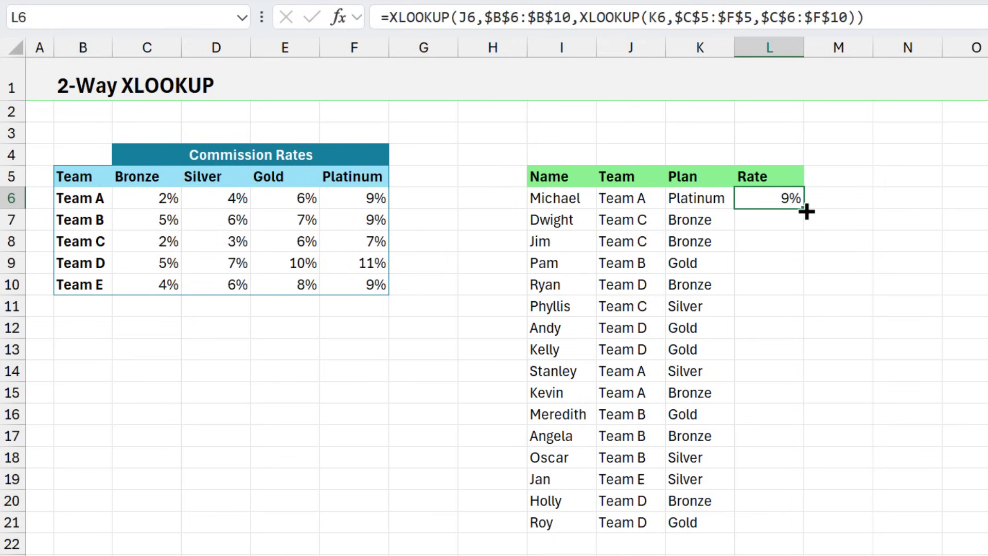
{"action": "double_click", "coordinate": [804, 209]}
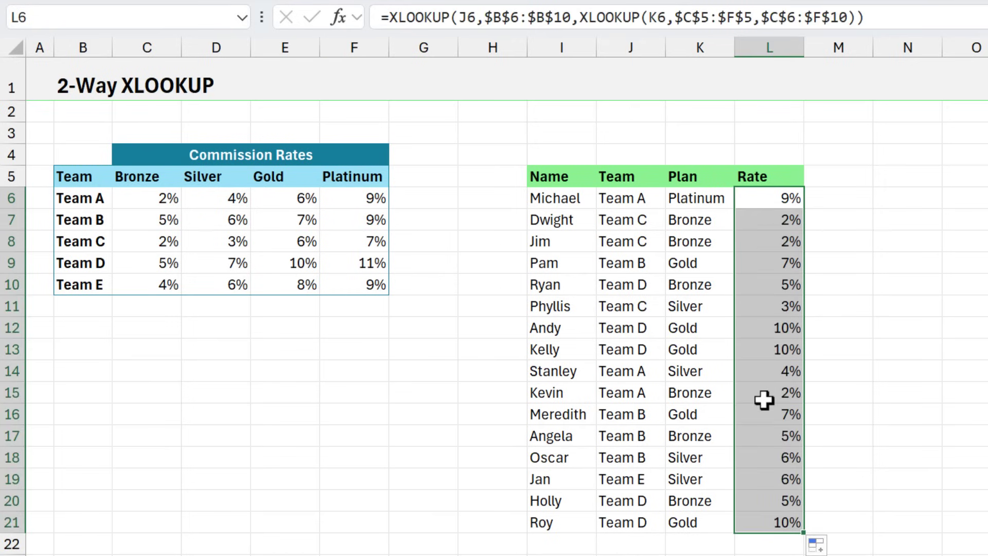
{"action": "left_click", "coordinate": [757, 518]}
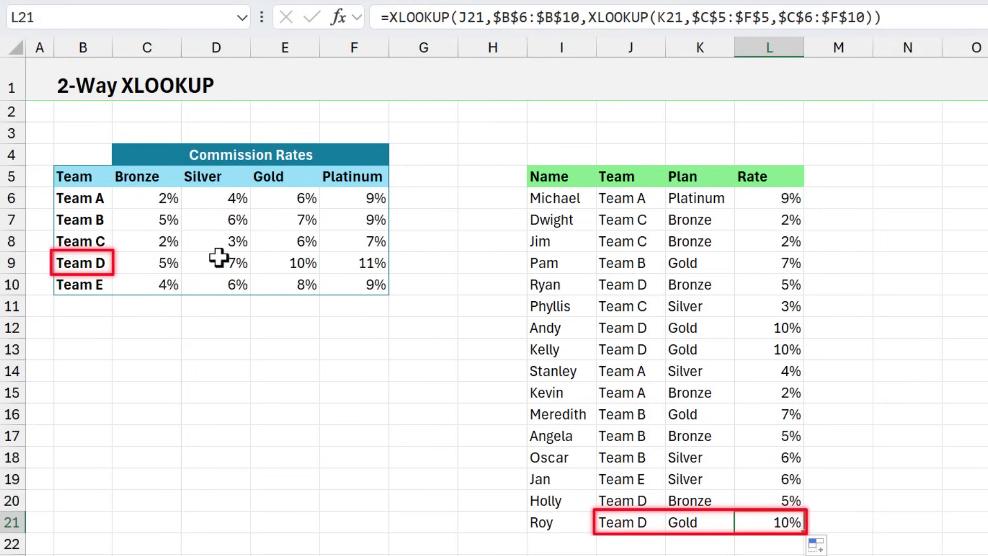
{"action": "left_click", "coordinate": [292, 263]}
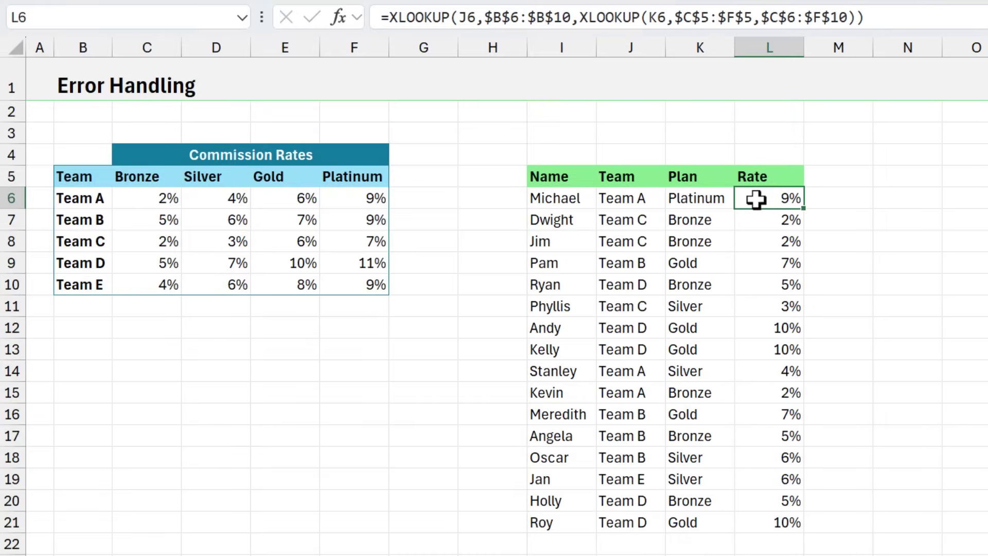
Step: Change J6 to Team 1 so L6 shows #N/A, then open L6's formula for editing
{"action": "double_click", "coordinate": [647, 198]}
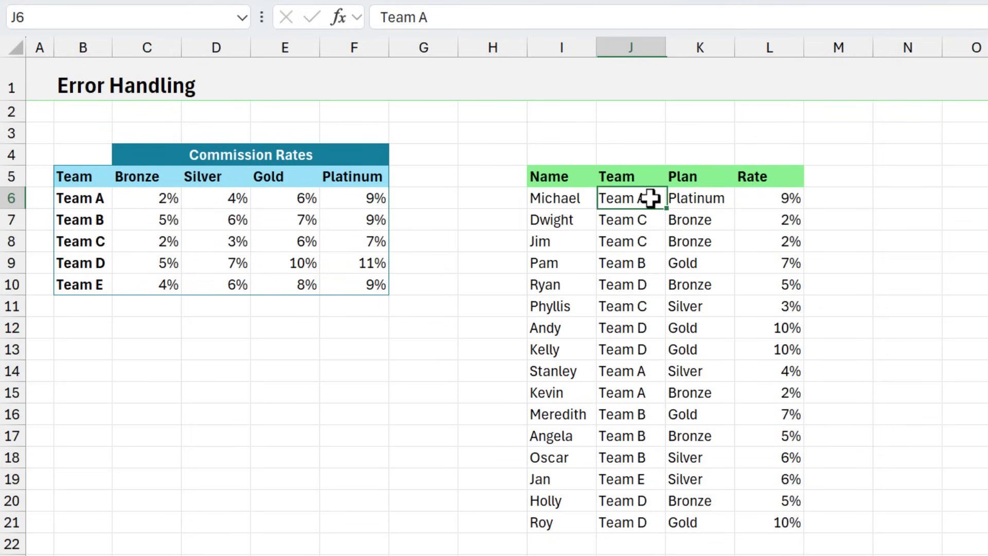
{"action": "type", "text": "1"}
{"action": "key", "text": "Return"}
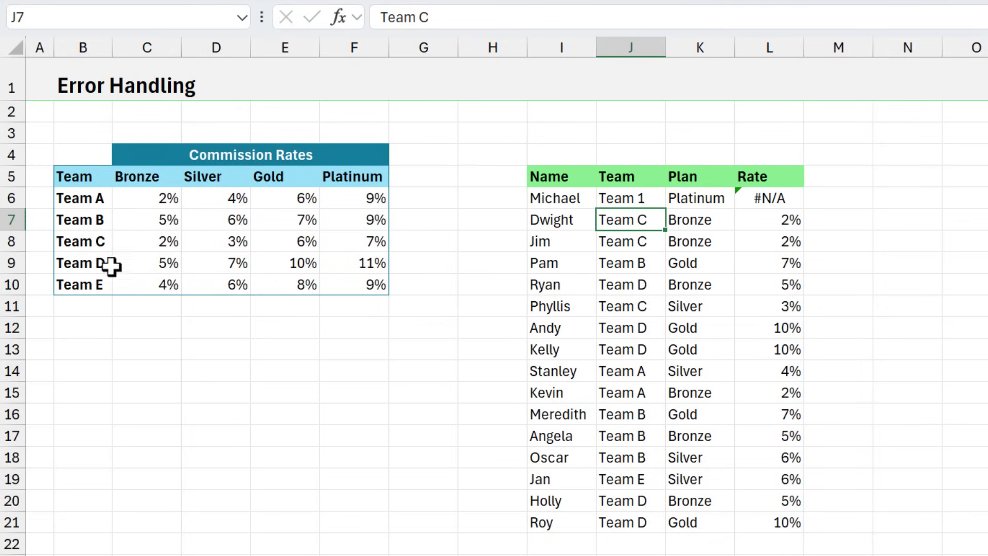
{"action": "left_click", "coordinate": [748, 200]}
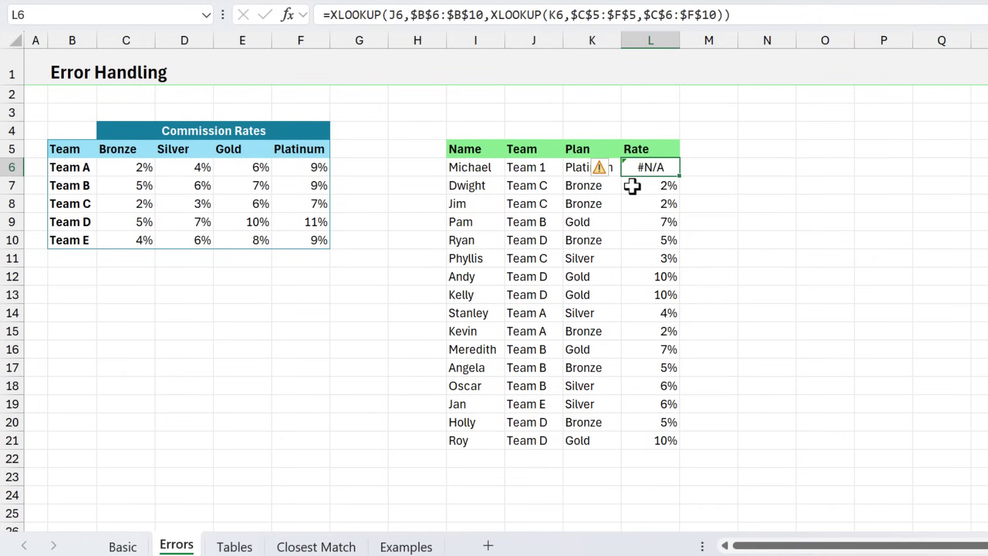
{"action": "key", "text": "F2"}
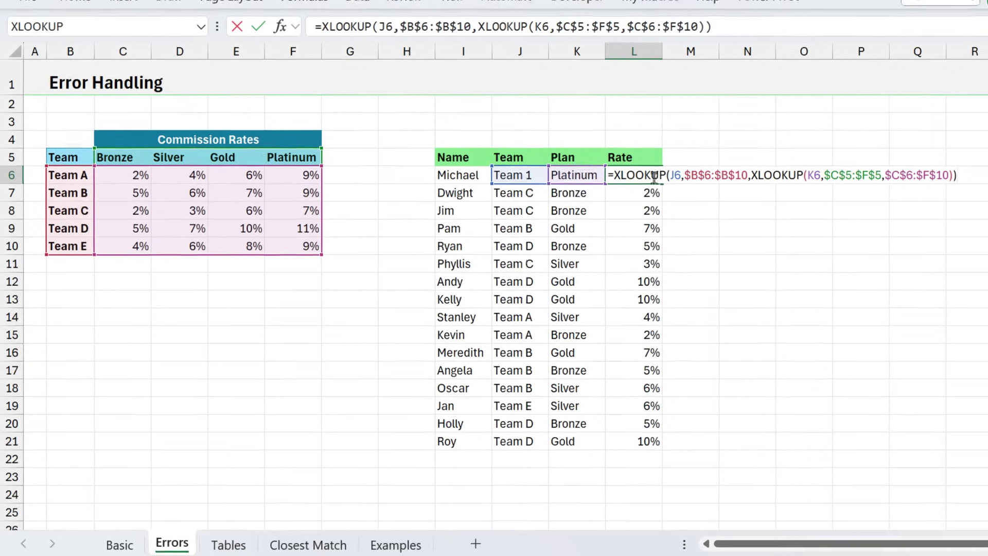
Step: Add "TEAM NF" as the XLOOKUP's if_not_found argument so L6 shows TEAM NF
{"action": "left_click", "coordinate": [920, 184]}
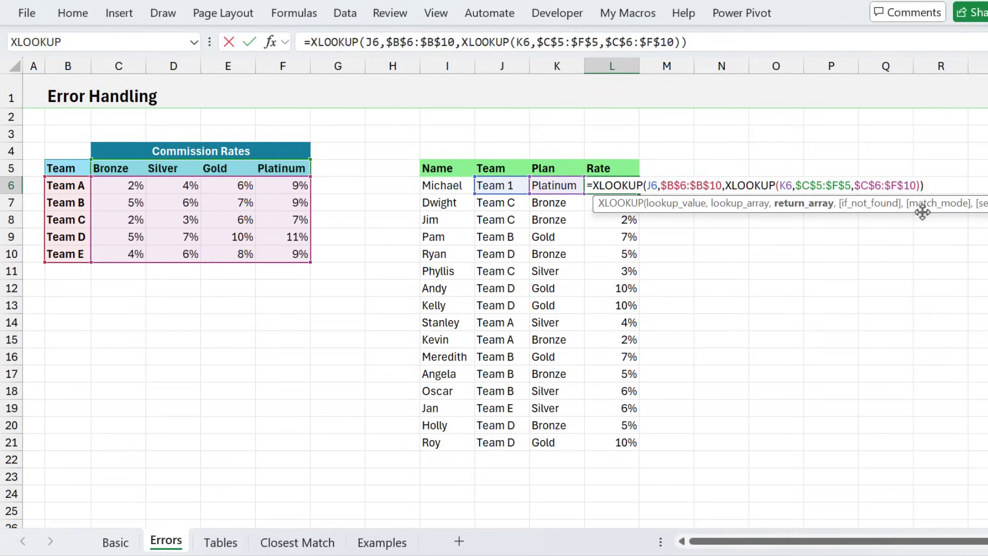
{"action": "type", "text": ","}
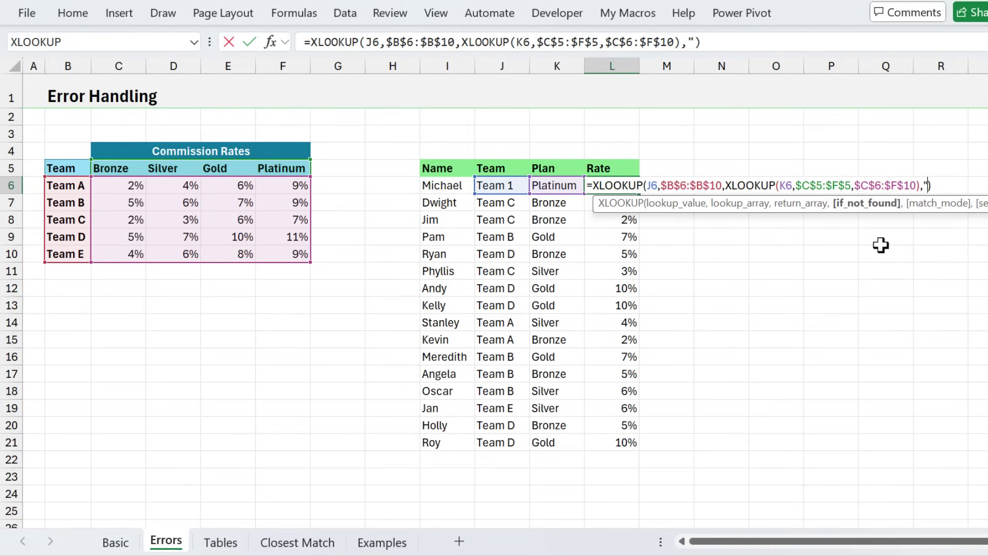
{"action": "type", "text": "\"TEAM NF\""}
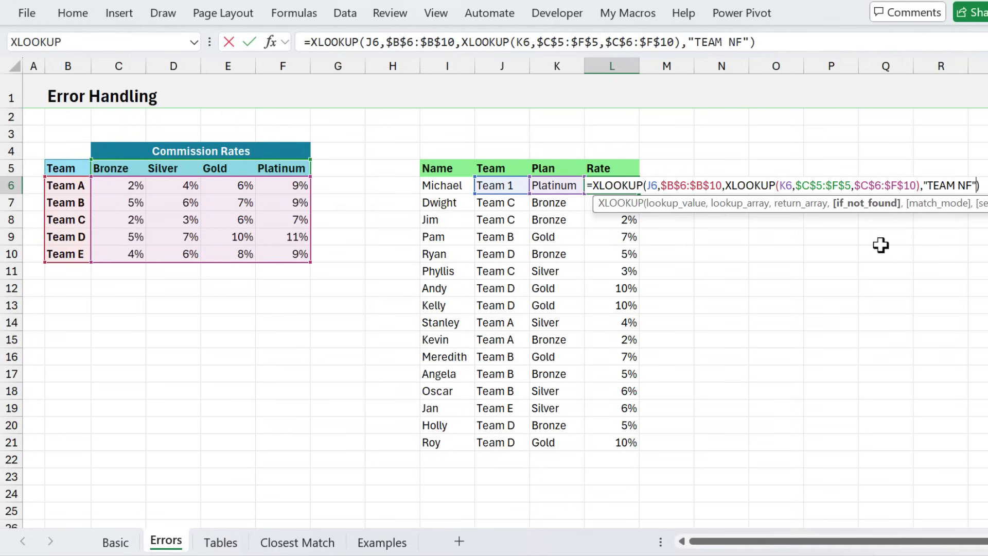
{"action": "key", "text": "Return"}
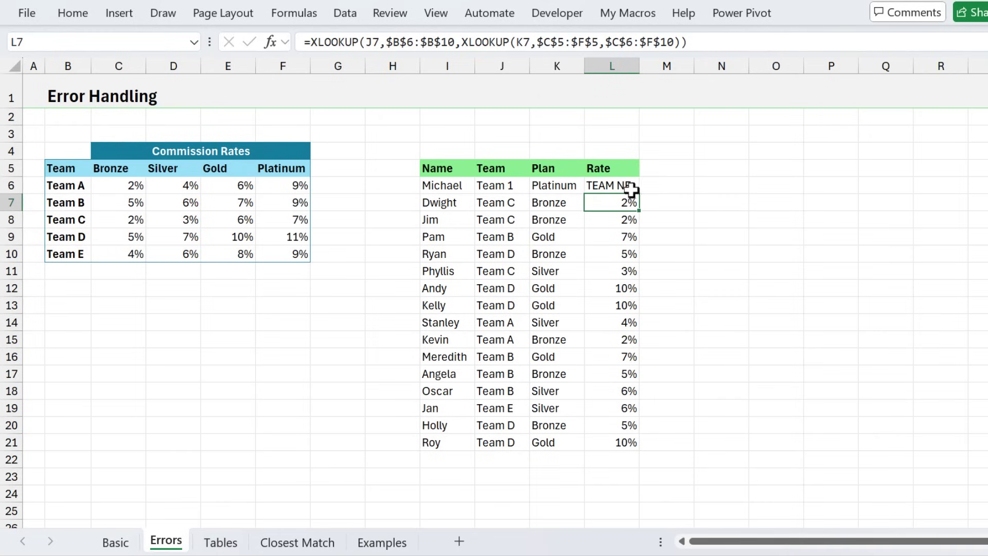
Step: Set K6's plan to Diamond and open L6's formula to examine the inner lookup's arguments
{"action": "left_click", "coordinate": [571, 188]}
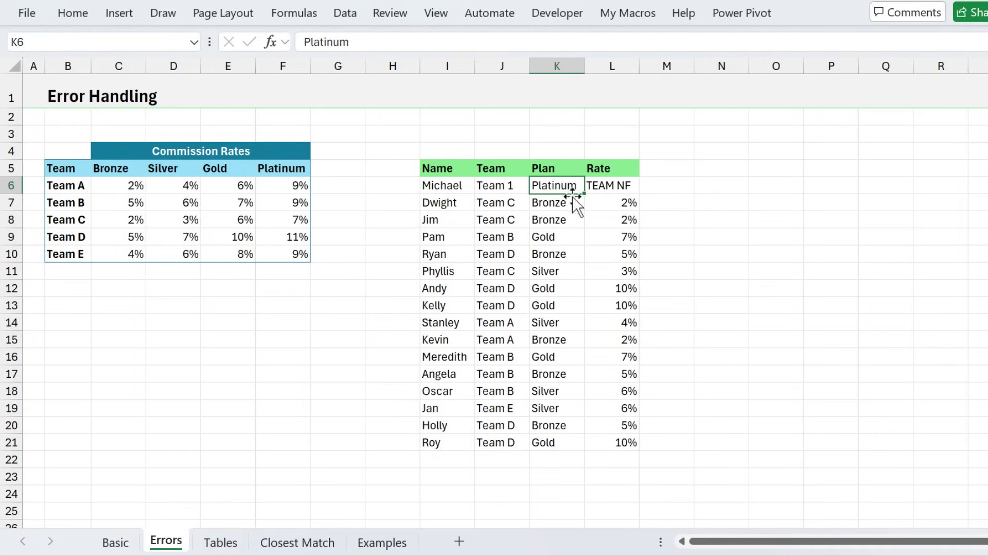
{"action": "type", "text": "Diamond"}
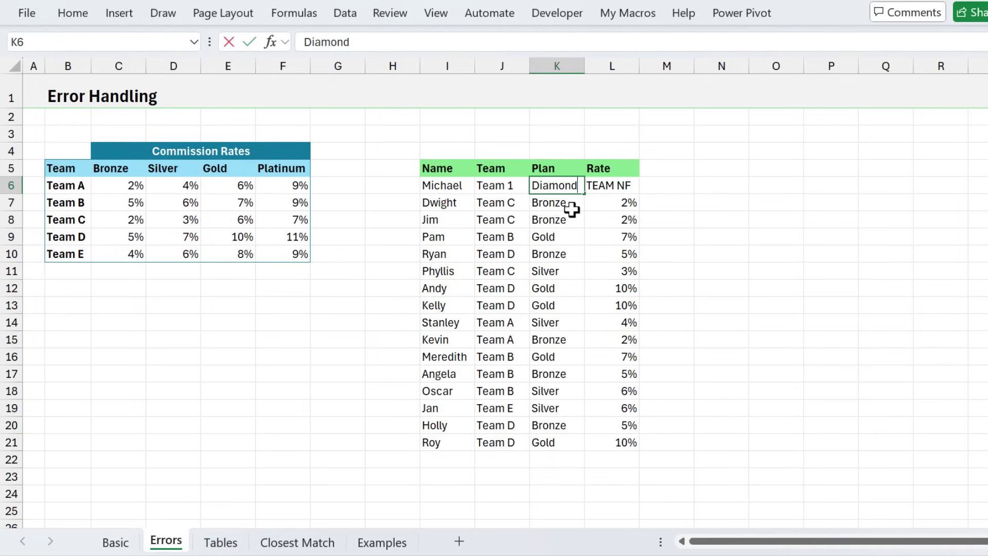
{"action": "key", "text": "Return"}
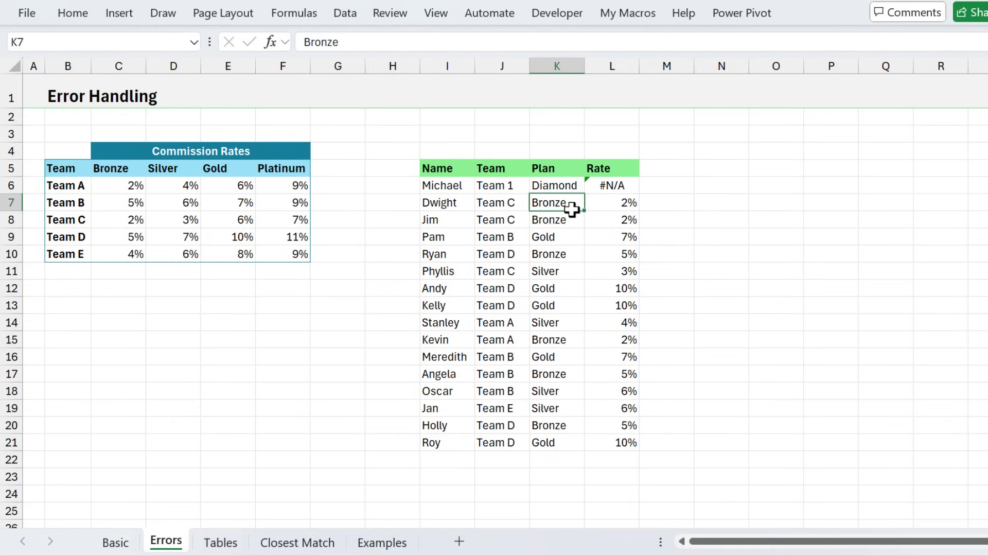
{"action": "left_click", "coordinate": [588, 189]}
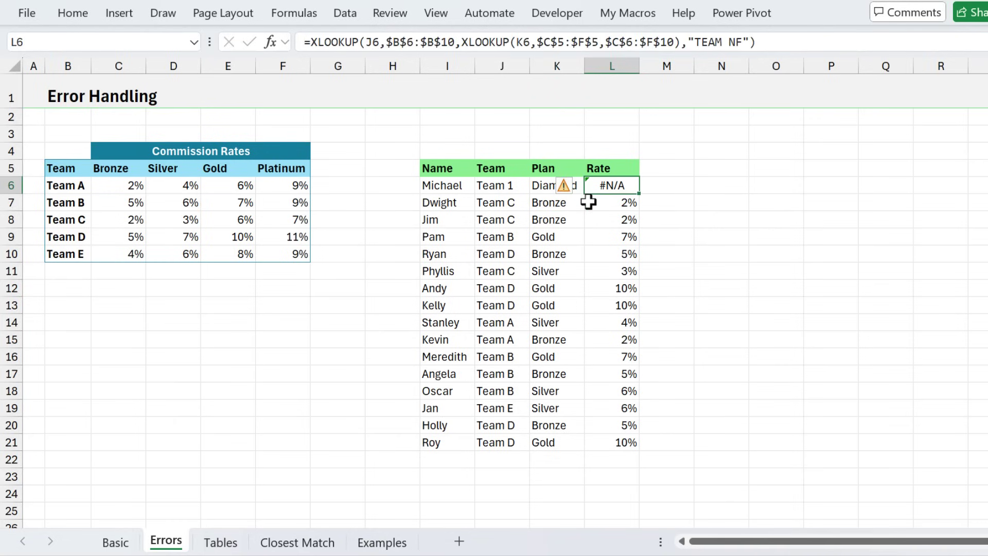
{"action": "key", "text": "F2"}
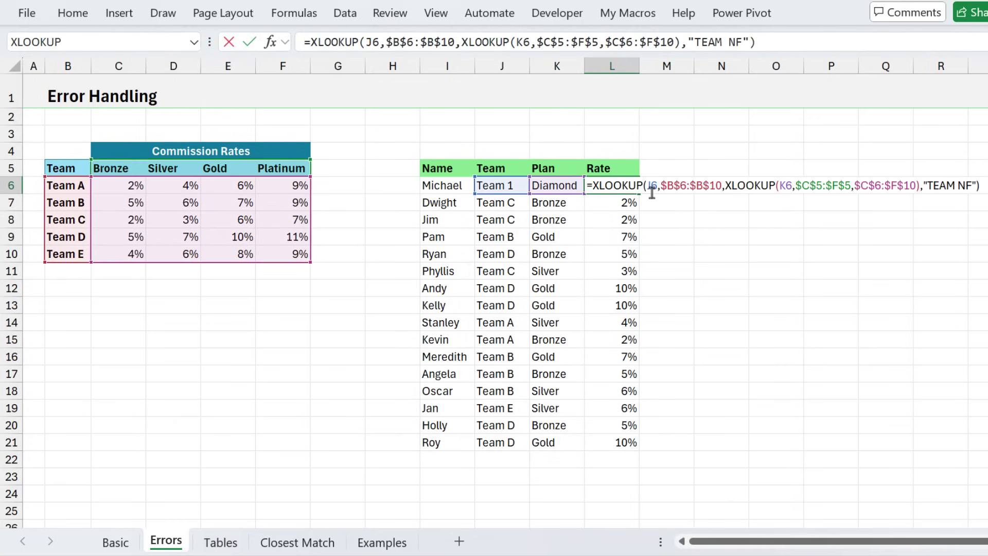
{"action": "left_click", "coordinate": [738, 185]}
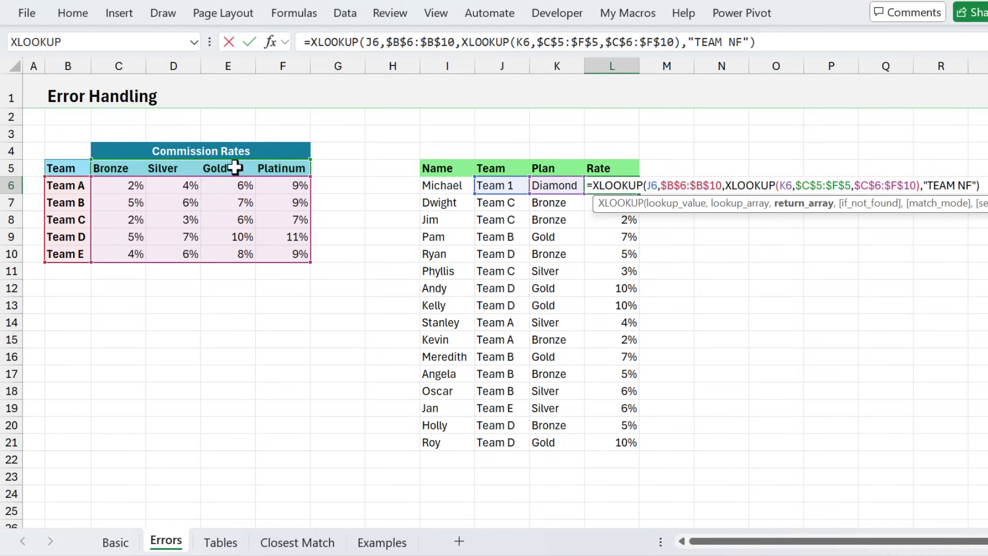
{"action": "left_click", "coordinate": [915, 185]}
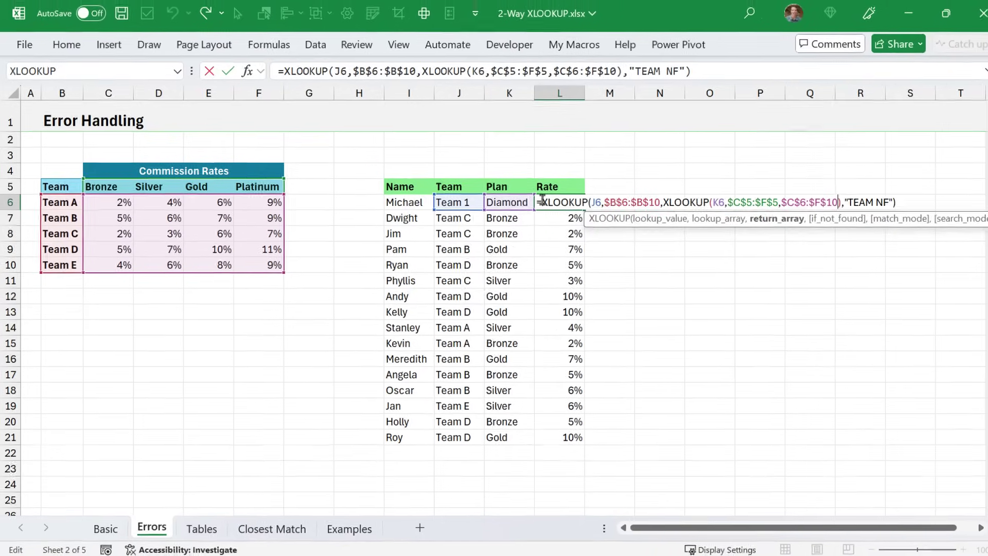
Step: Wrap L6's lookup in IFERROR with "PLAN NF" as the fallback value
{"action": "type", "text": "ife"}
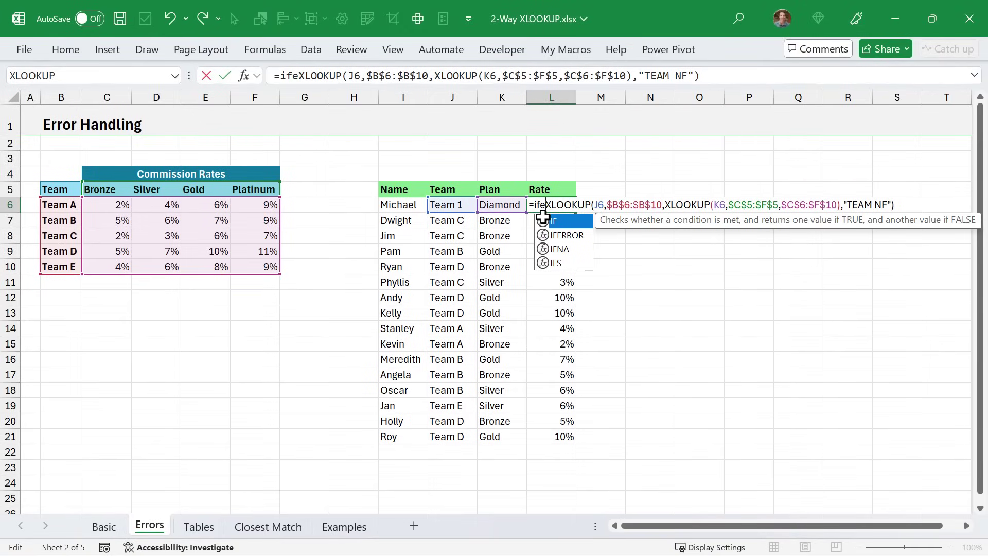
{"action": "key", "text": "Down"}
{"action": "key", "text": "Tab"}
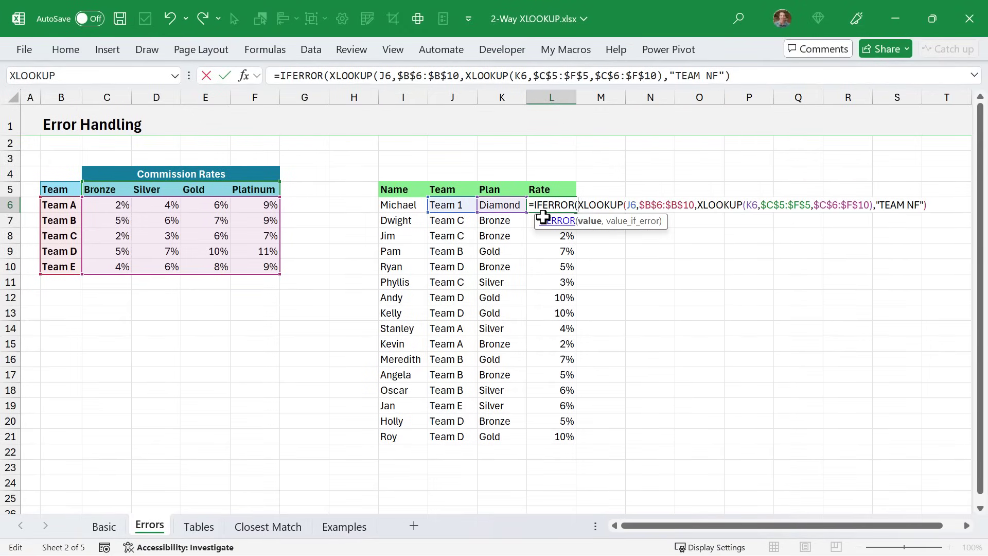
{"action": "left_click", "coordinate": [592, 228]}
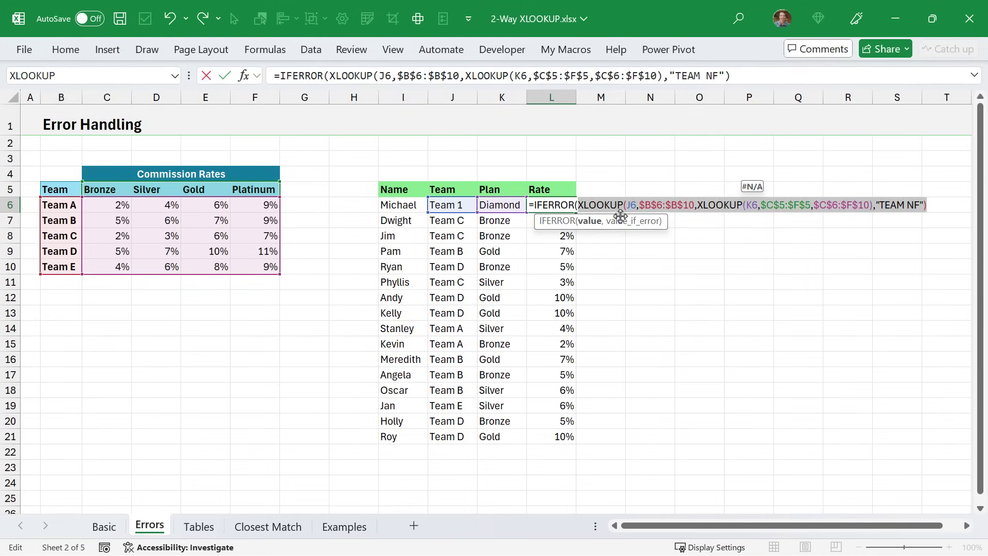
{"action": "left_click", "coordinate": [934, 206]}
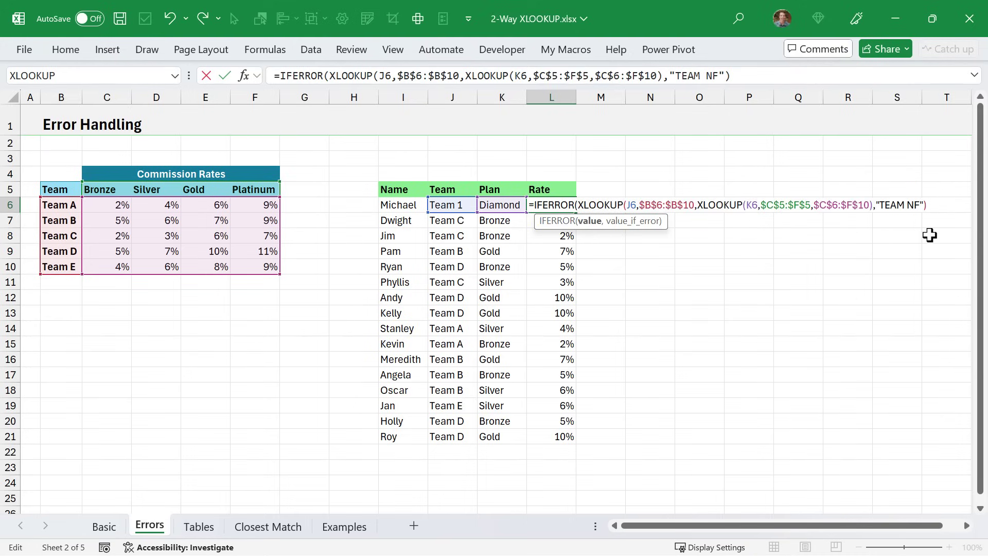
{"action": "type", "text": ",\"PLAN N"}
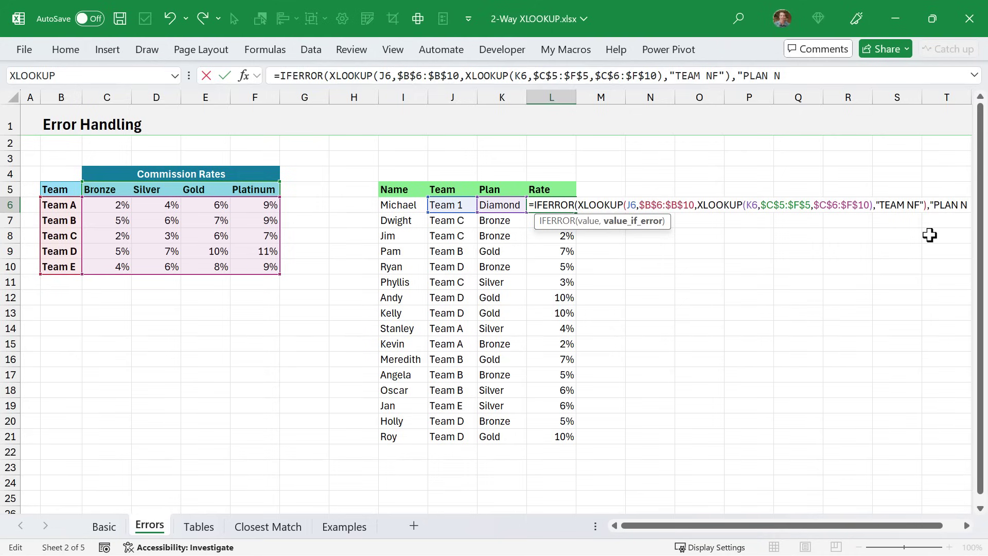
{"action": "type", "text": "F\""}
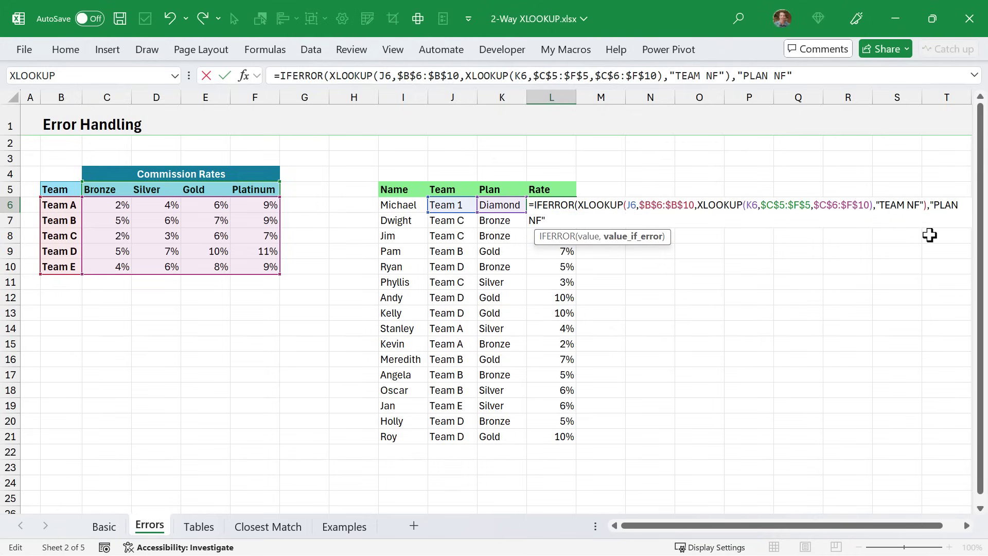
{"action": "type", "text": ")"}
{"action": "key", "text": "Return"}
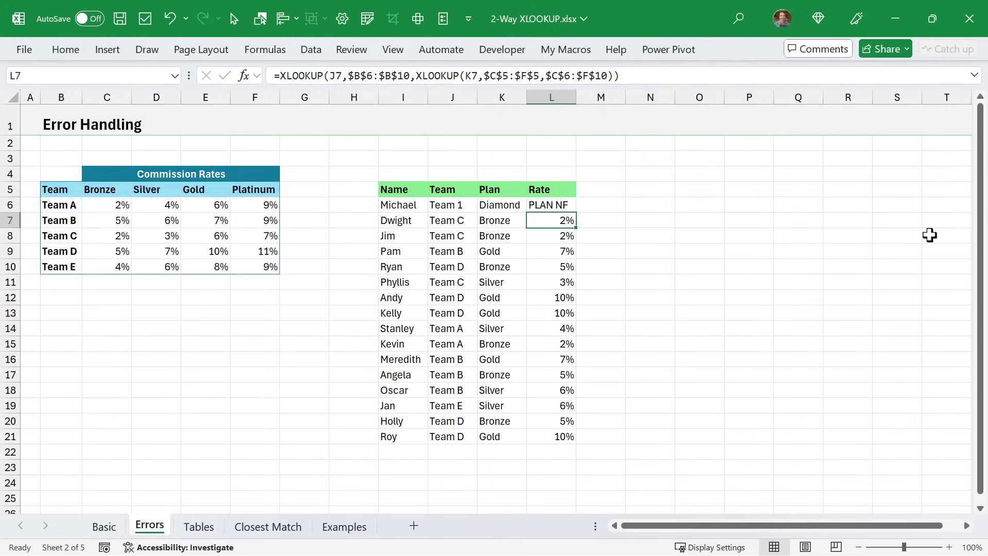
Step: Copy the Platinum header from F5 into K6 so L6 reports TEAM NF again
{"action": "left_click", "coordinate": [575, 204]}
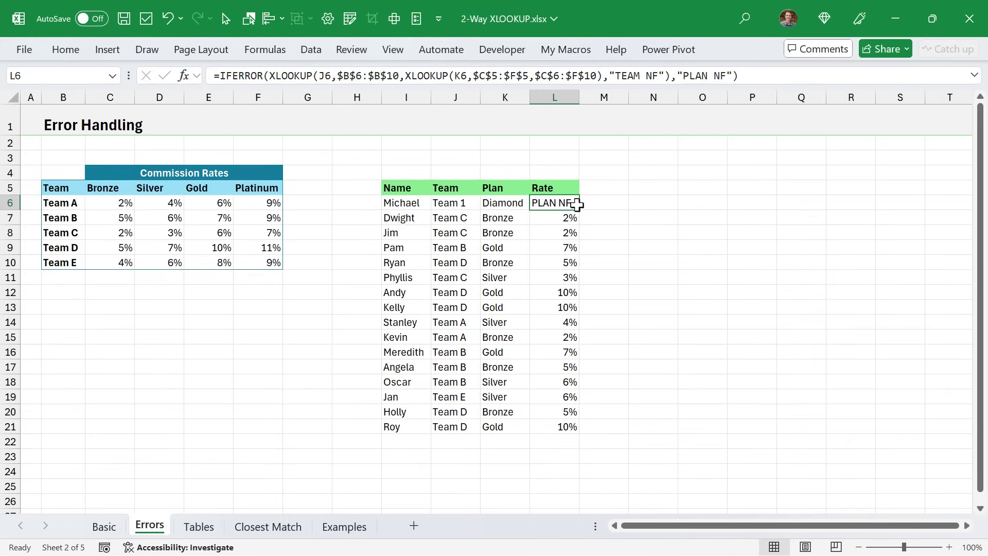
{"action": "key", "text": "F2"}
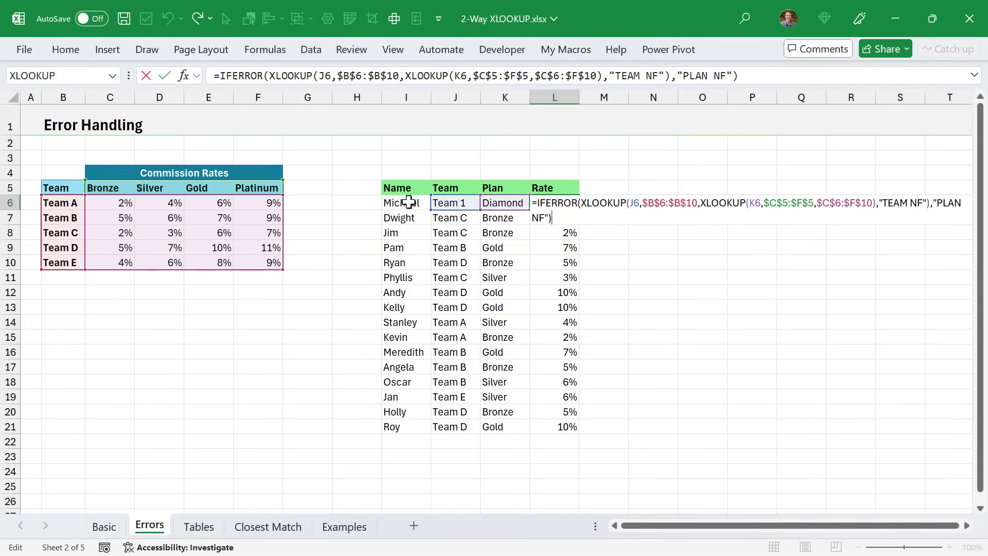
{"action": "key", "text": "ctrl+Return"}
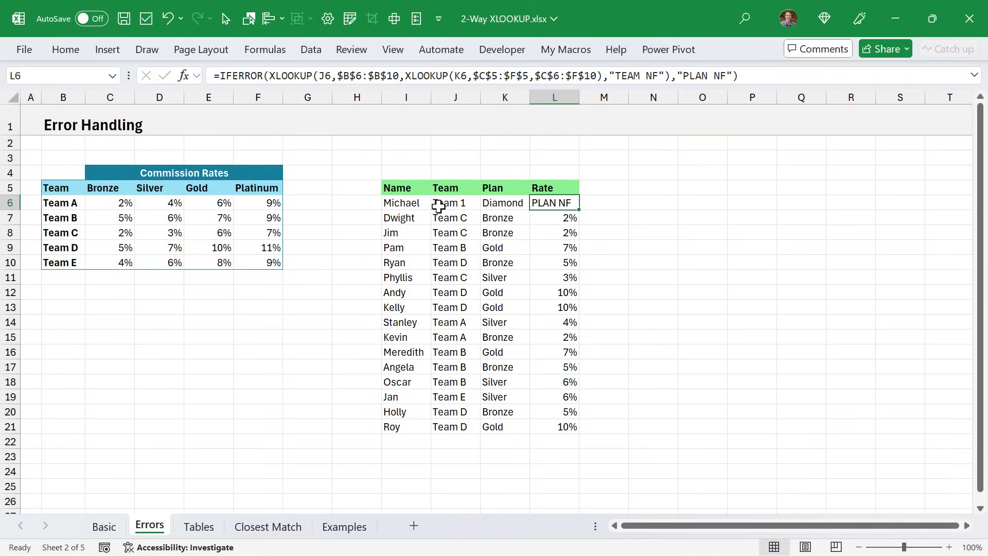
{"action": "left_click", "coordinate": [269, 188]}
{"action": "key", "text": "ctrl+c"}
{"action": "left_click", "coordinate": [512, 203]}
{"action": "key", "text": "ctrl+v"}
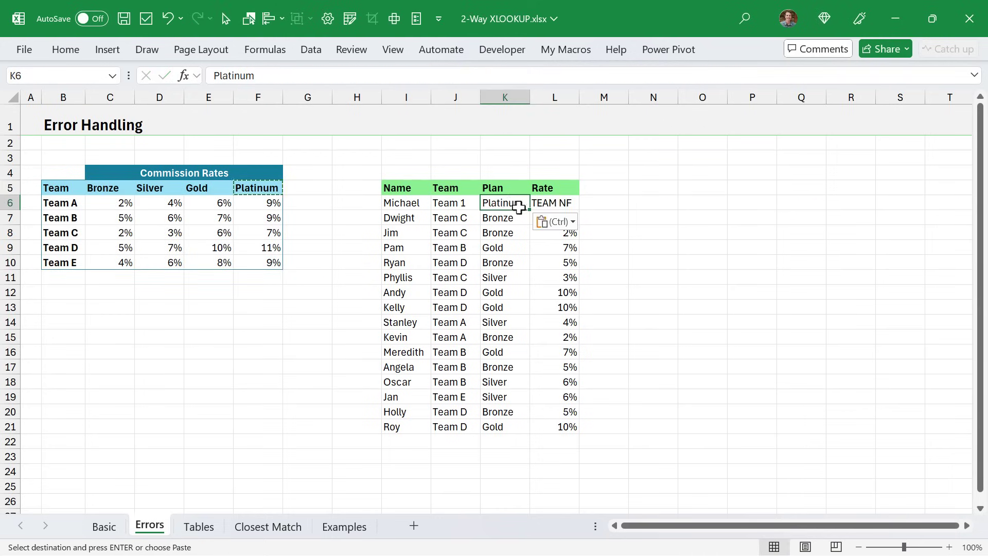
{"action": "left_click", "coordinate": [576, 205]}
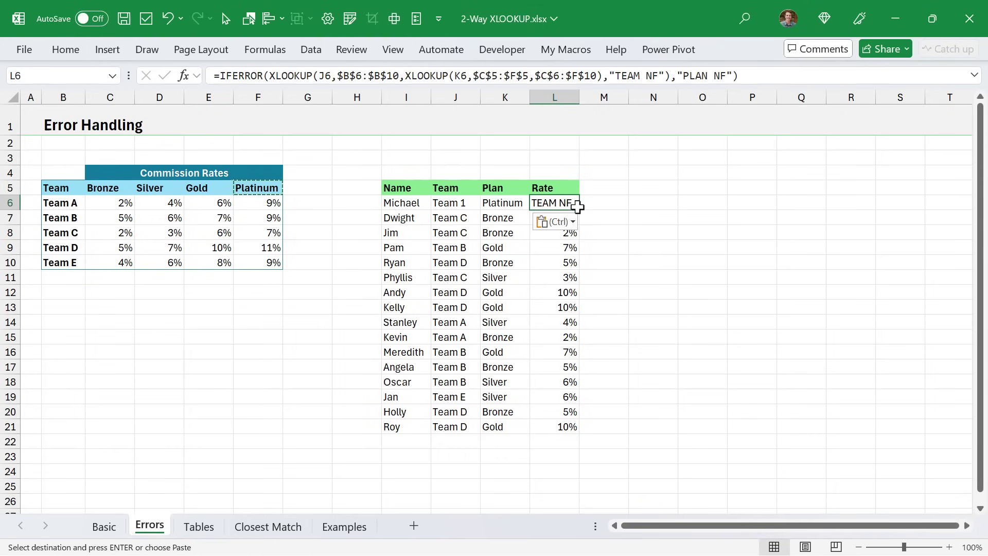
{"action": "key", "text": "Escape"}
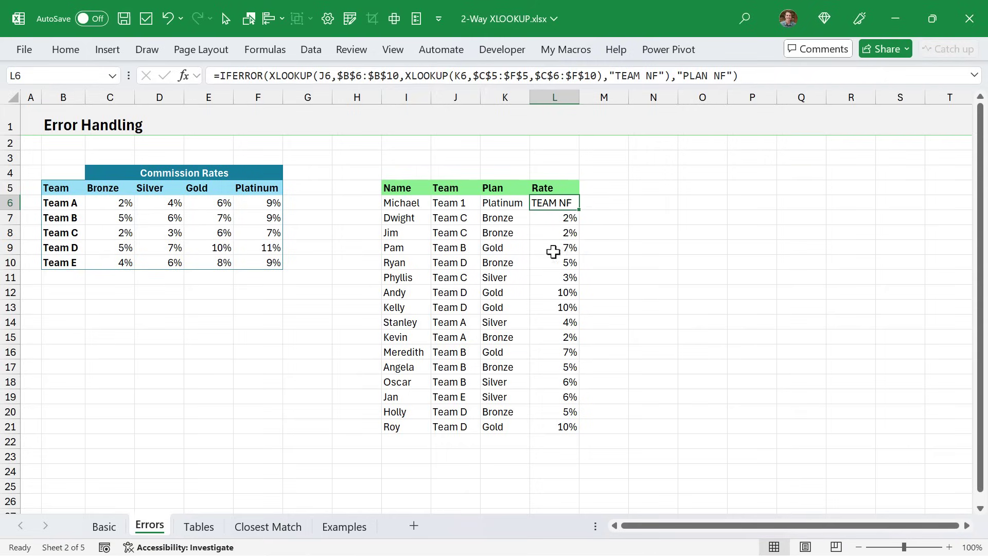
Step: Change the message to ----TEAM NF and fill L6's IFERROR formula down to L21
{"action": "double_click", "coordinate": [580, 203]}
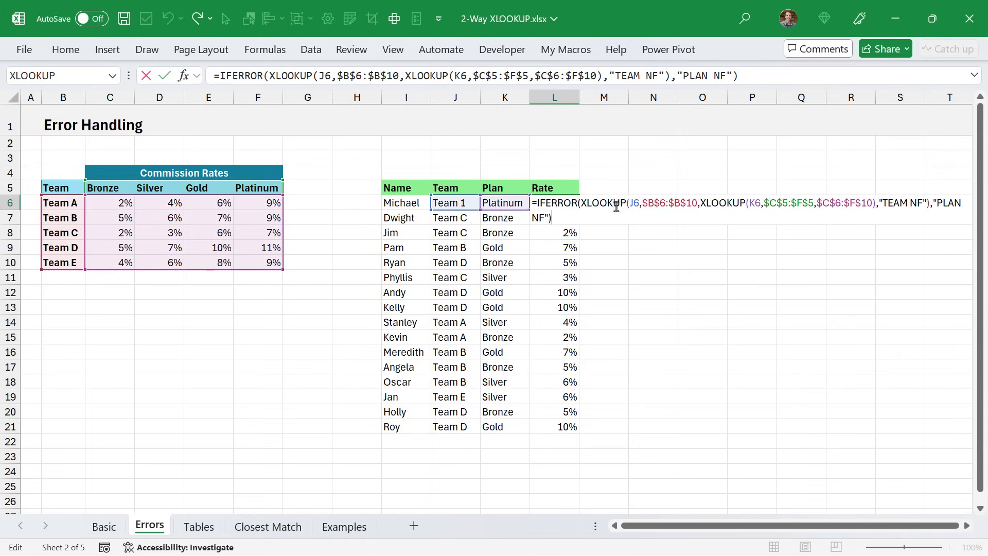
{"action": "left_click", "coordinate": [883, 202]}
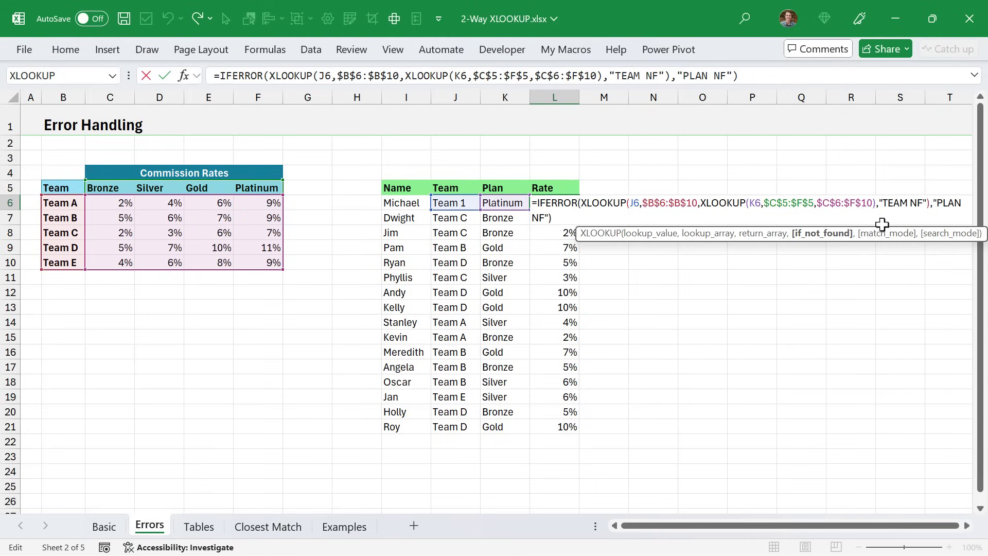
{"action": "type", "text": "----"}
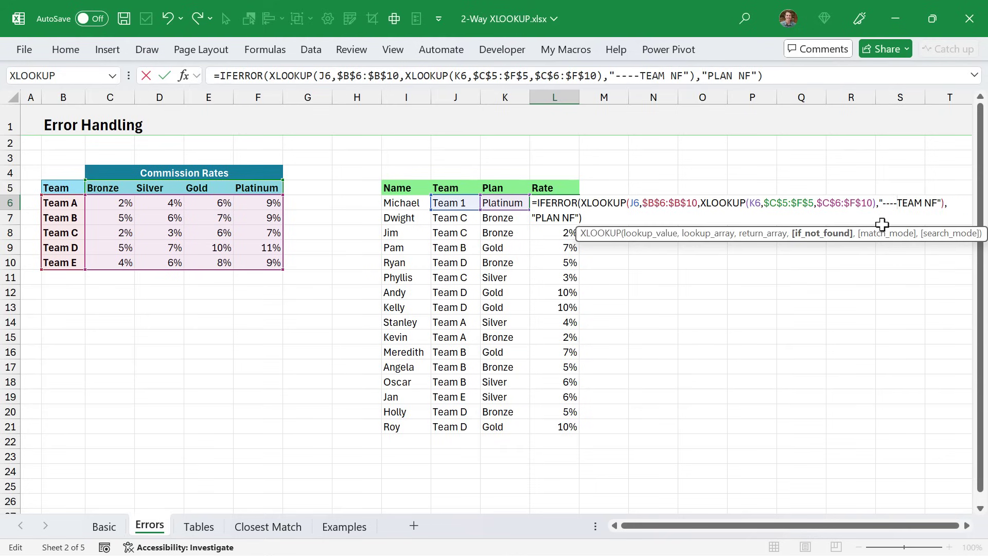
{"action": "key", "text": "Return"}
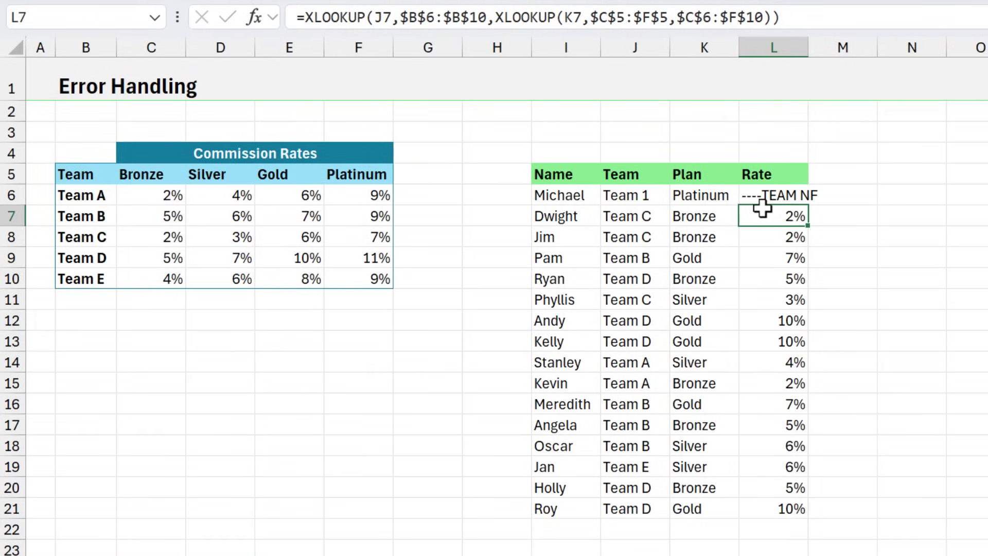
{"action": "left_click", "coordinate": [761, 195]}
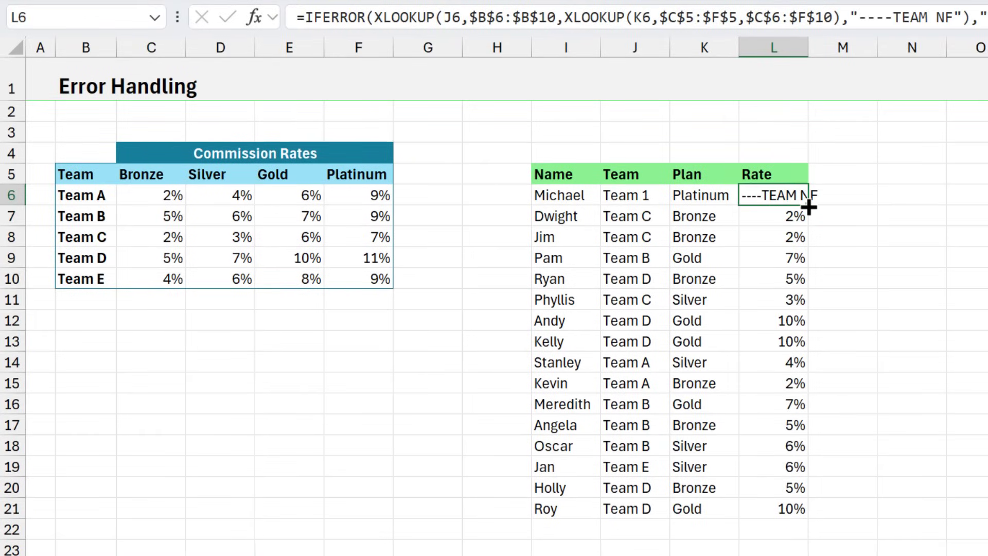
{"action": "double_click", "coordinate": [809, 206]}
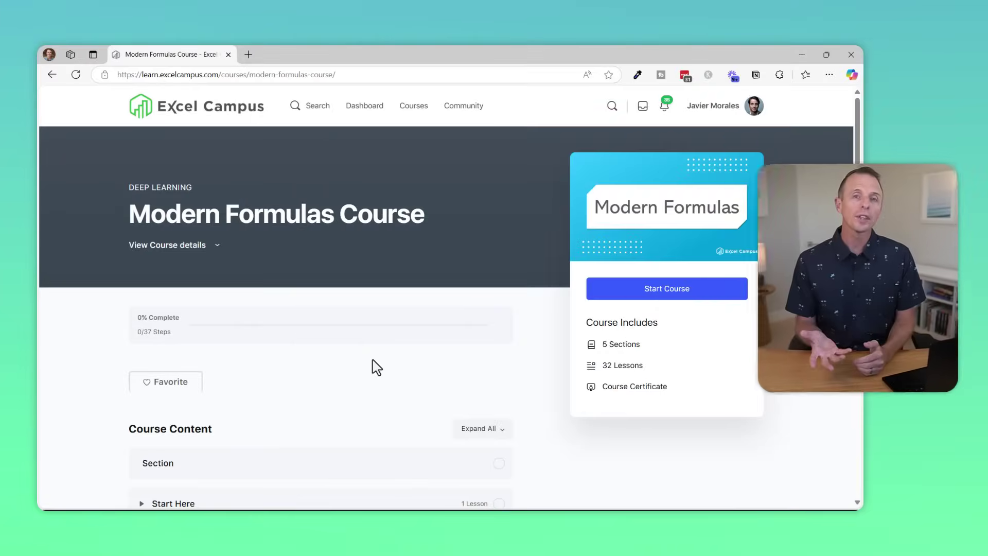
Step: Scroll the Modern Formulas lesson list down to lesson 14, Advanced Summary Reports with Filters
{"action": "scroll", "coordinate": [376, 367], "scroll_direction": "down", "scroll_amount": 4}
{"action": "scroll", "coordinate": [376, 367], "scroll_direction": "down", "scroll_amount": 10}
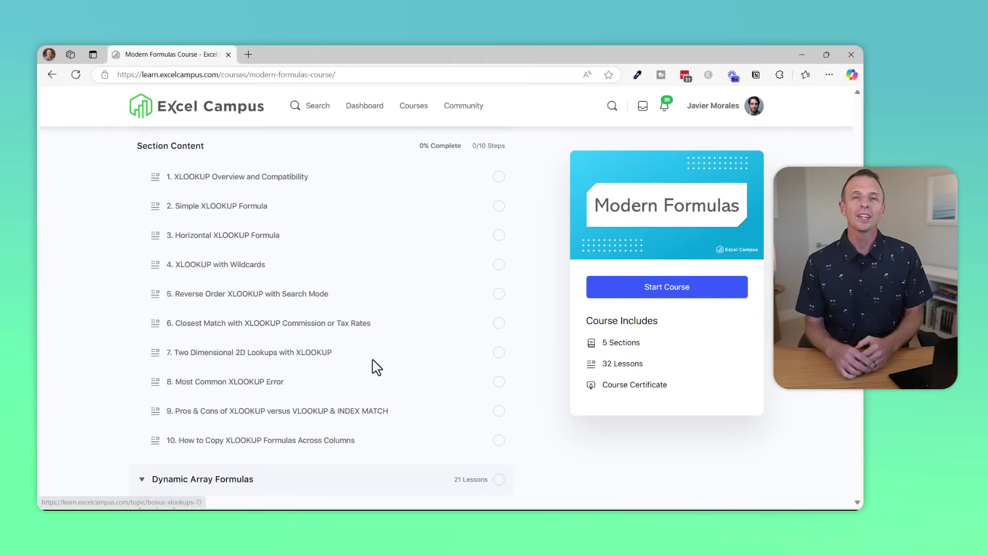
{"action": "scroll", "coordinate": [375, 368], "scroll_direction": "down", "scroll_amount": 6}
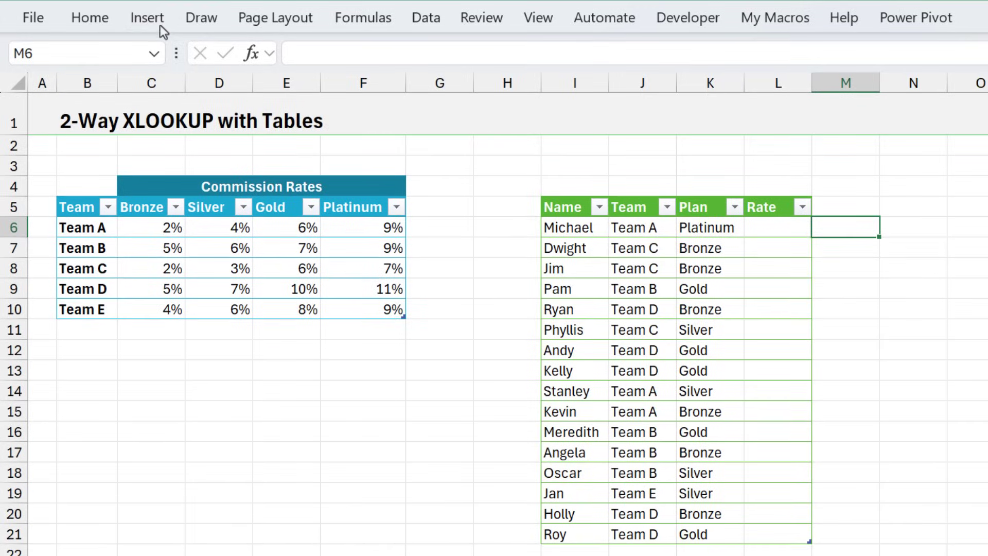
Step: Back in Excel, dismiss the table insert options and select L6, the first Rate cell
{"action": "left_click", "coordinate": [149, 18]}
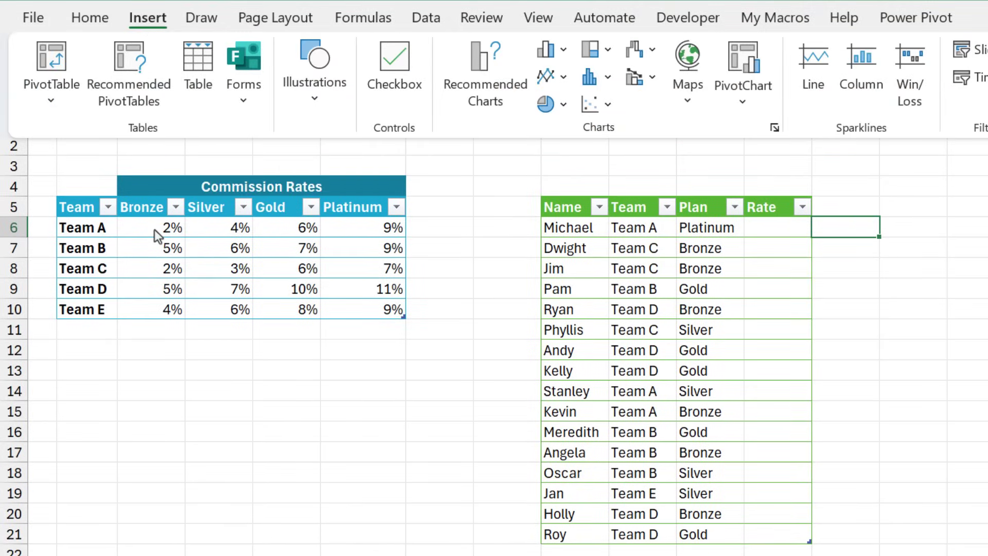
{"action": "key", "text": "Escape"}
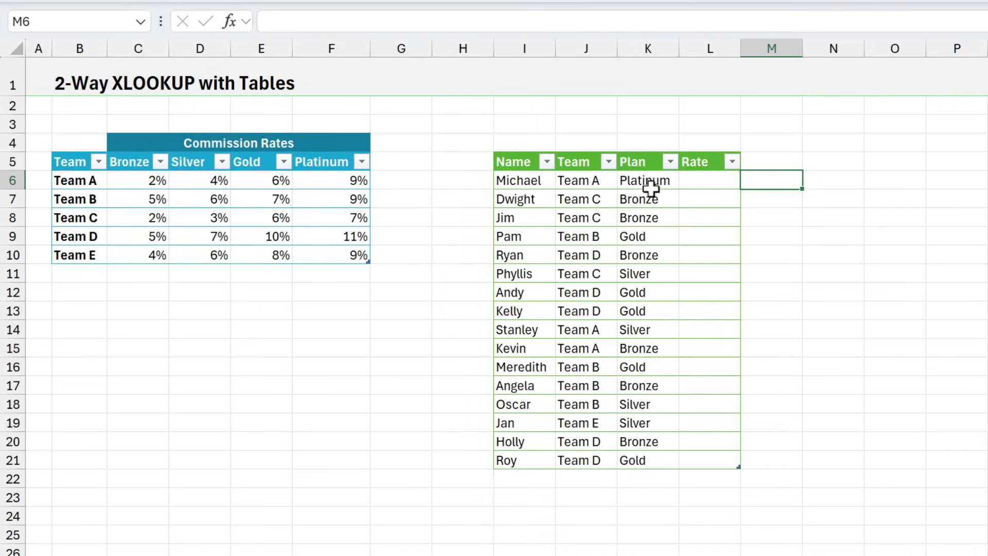
{"action": "left_click", "coordinate": [768, 228]}
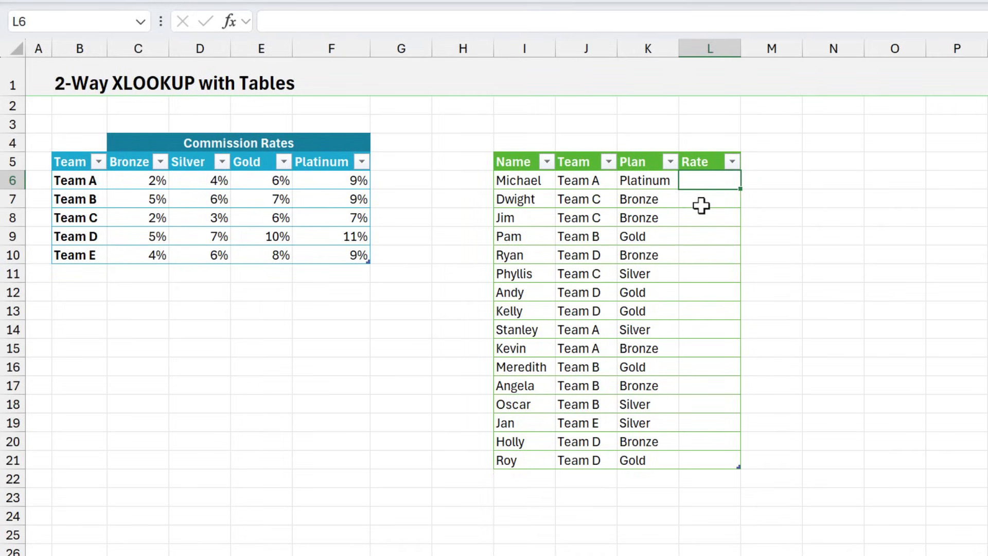
{"action": "type", "text": "=x"}
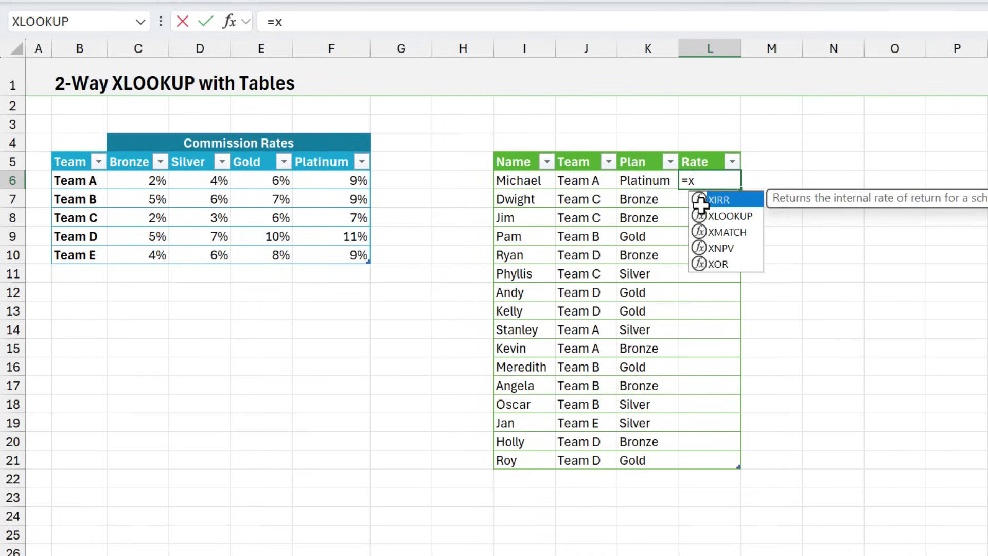
{"action": "type", "text": "l"}
{"action": "key", "text": "Tab"}
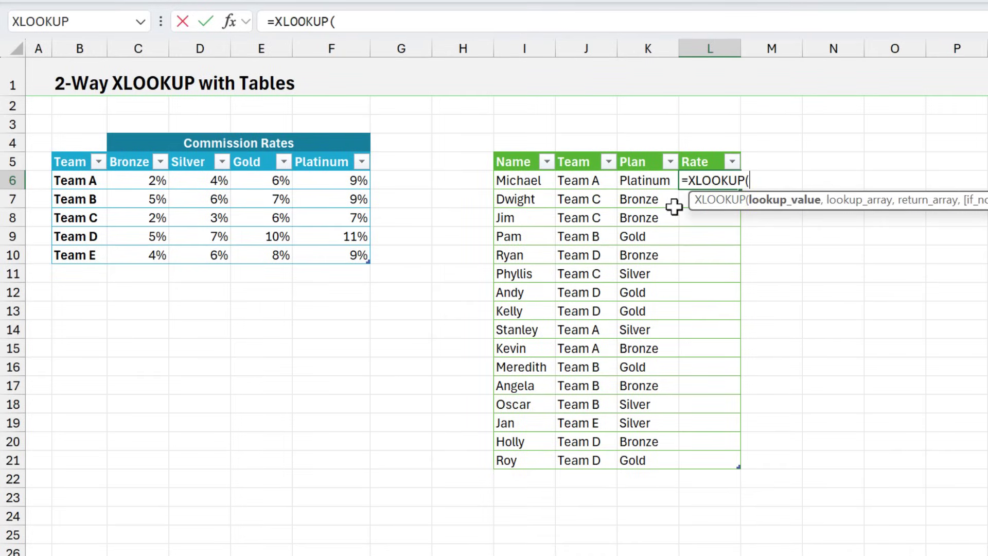
{"action": "left_click", "coordinate": [590, 181]}
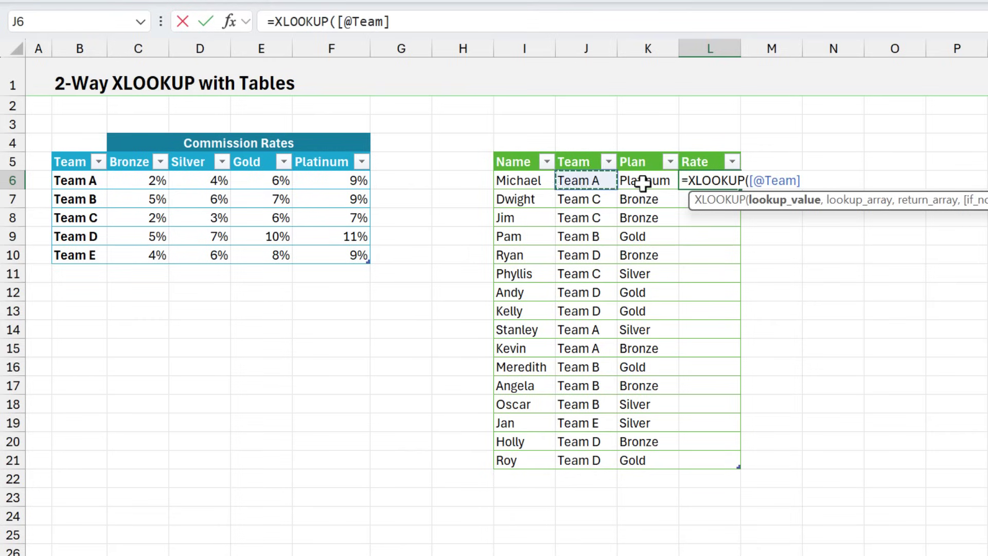
{"action": "type", "text": ","}
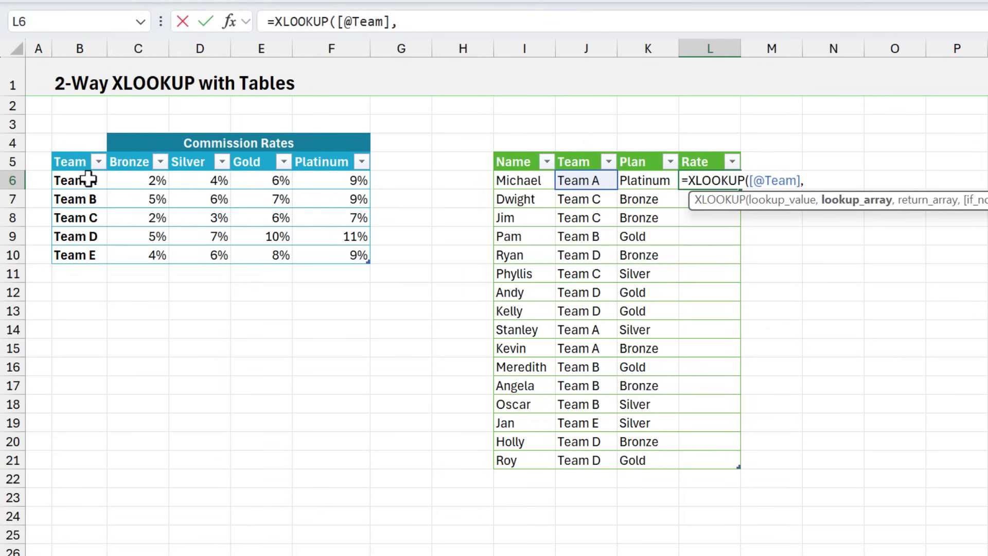
{"action": "left_click_drag", "start_coordinate": [89, 179], "coordinate": [66, 256]}
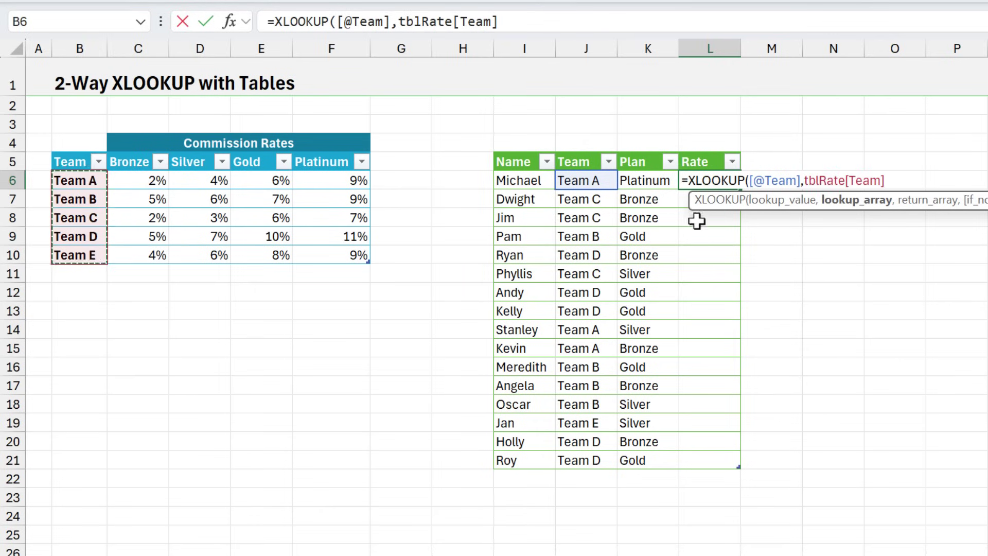
{"action": "type", "text": ","}
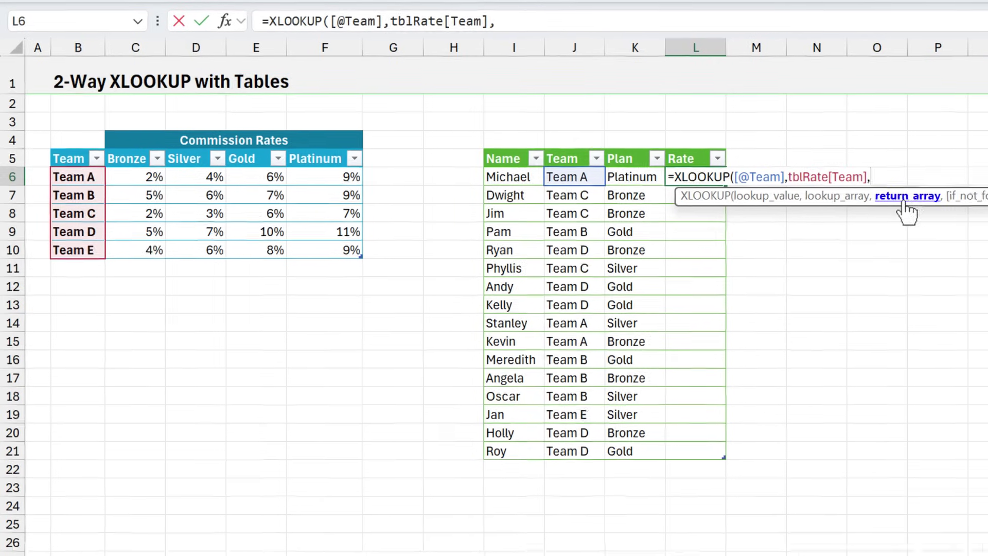
{"action": "type", "text": "x"}
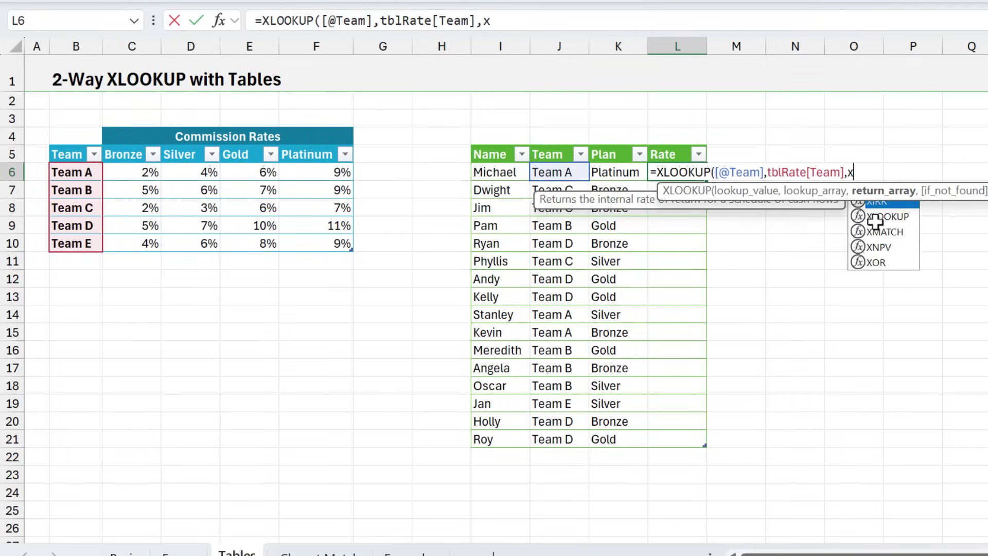
{"action": "type", "text": "l"}
{"action": "key", "text": "Tab"}
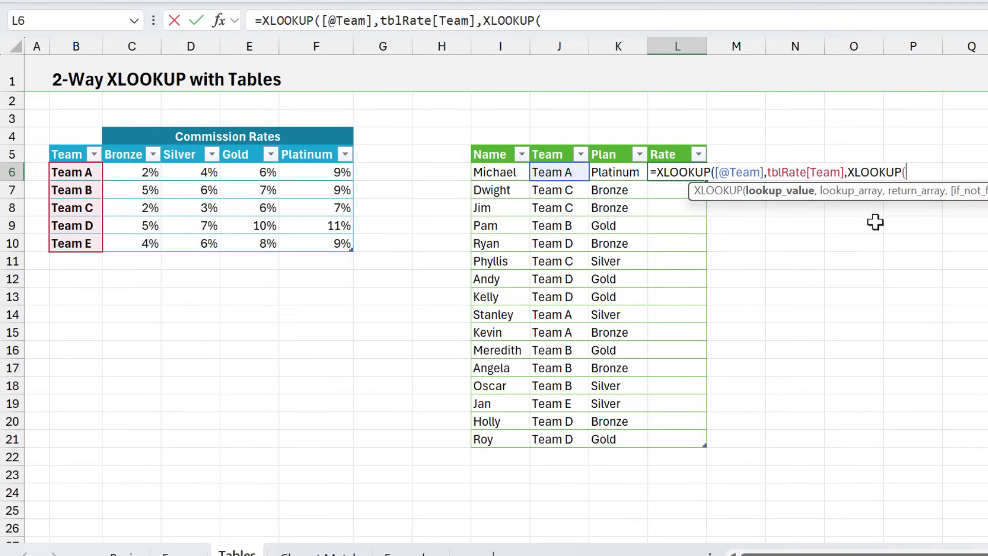
{"action": "left_click", "coordinate": [627, 177]}
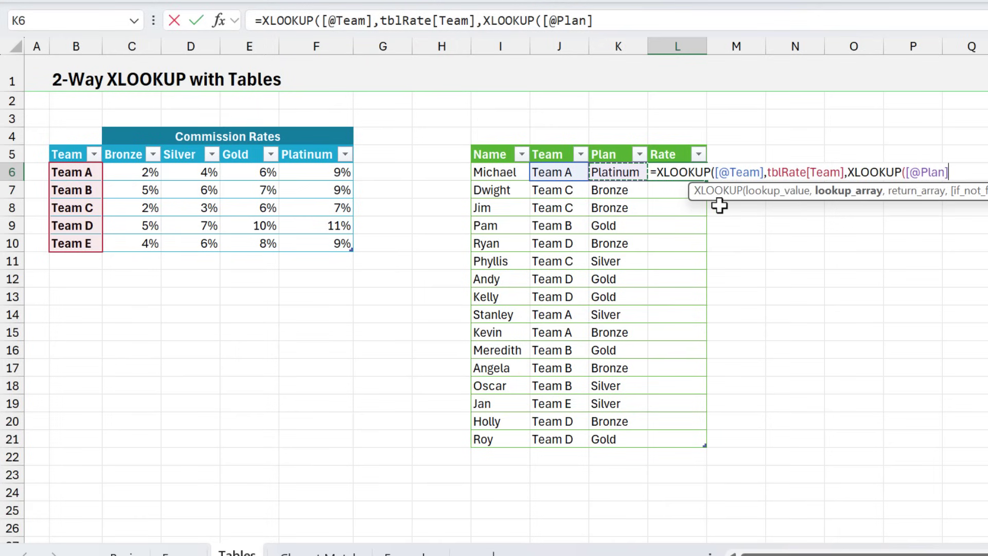
{"action": "type", "text": ","}
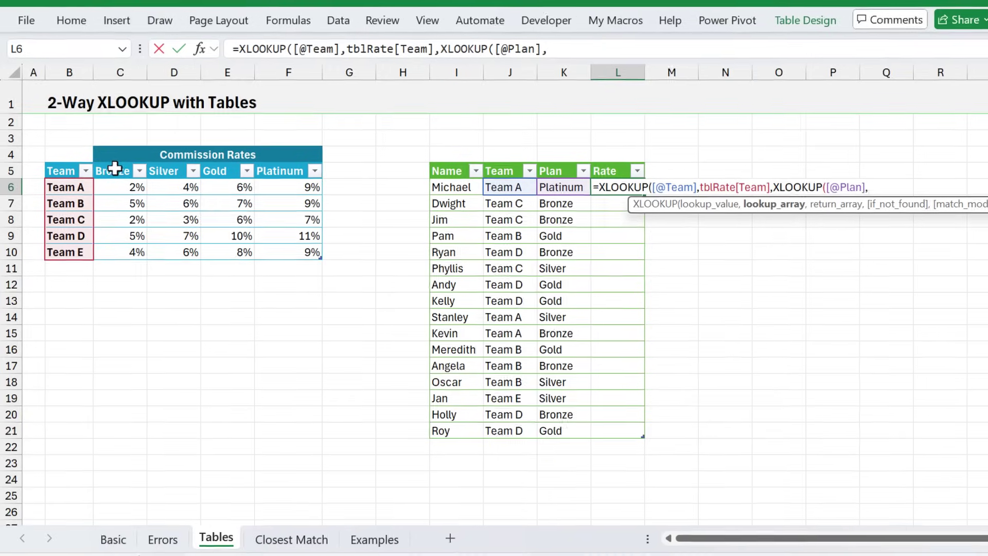
{"action": "left_click_drag", "start_coordinate": [115, 168], "coordinate": [280, 177]}
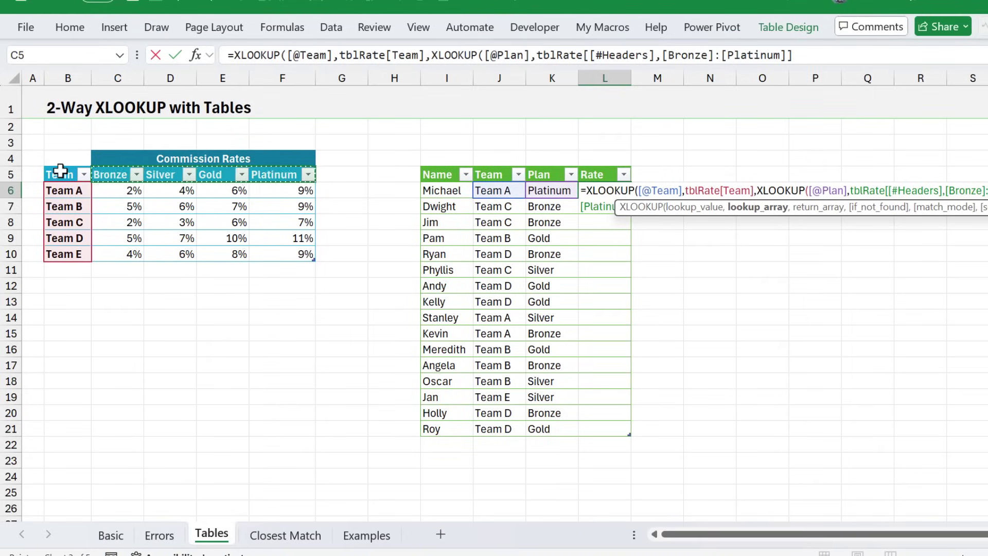
{"action": "left_click_drag", "start_coordinate": [63, 172], "coordinate": [267, 170]}
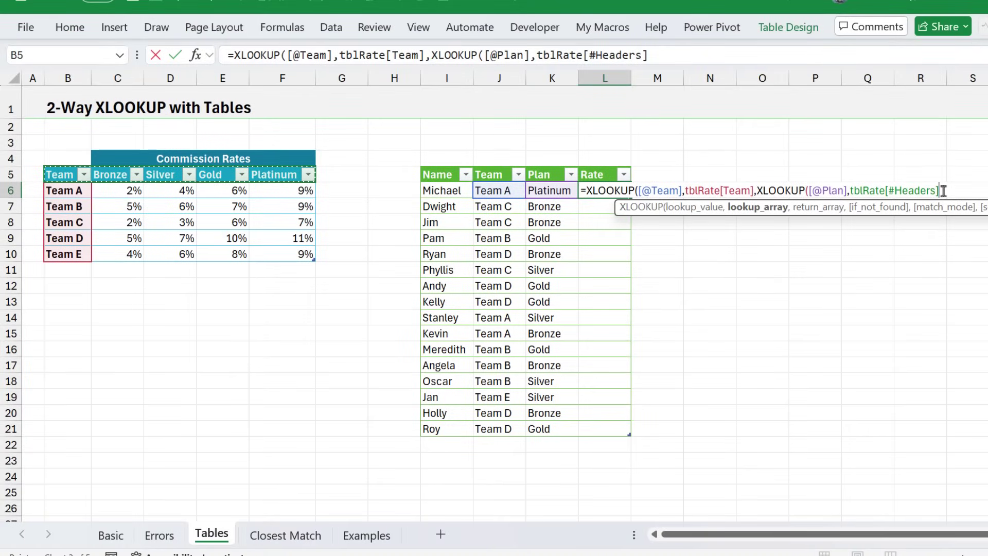
{"action": "type", "text": ","}
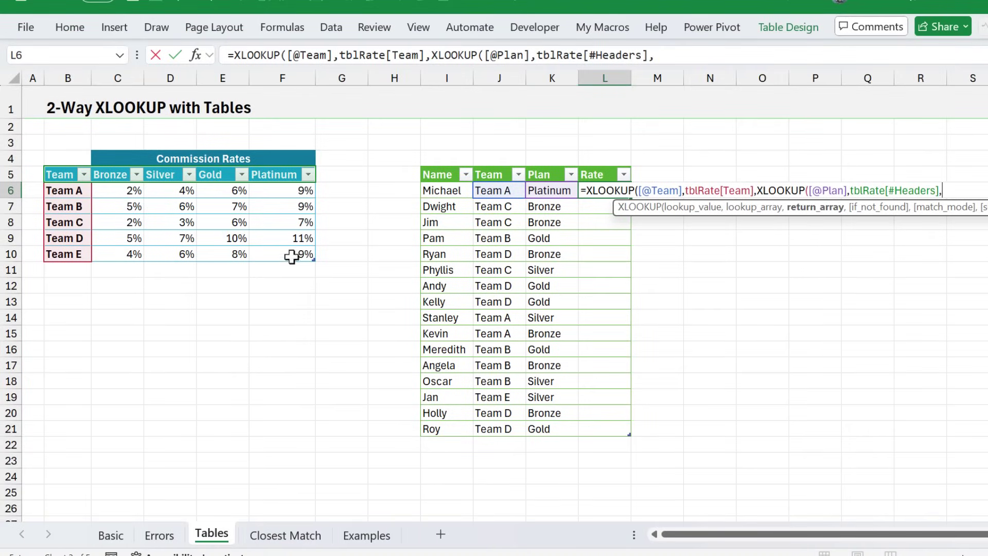
{"action": "left_click_drag", "start_coordinate": [296, 255], "coordinate": [76, 189]}
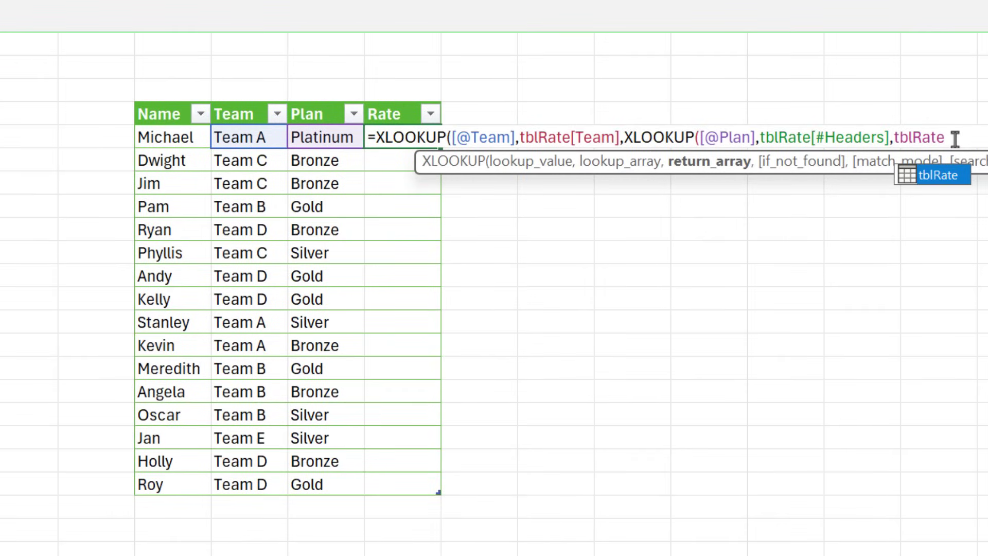
{"action": "type", "text": ")"}
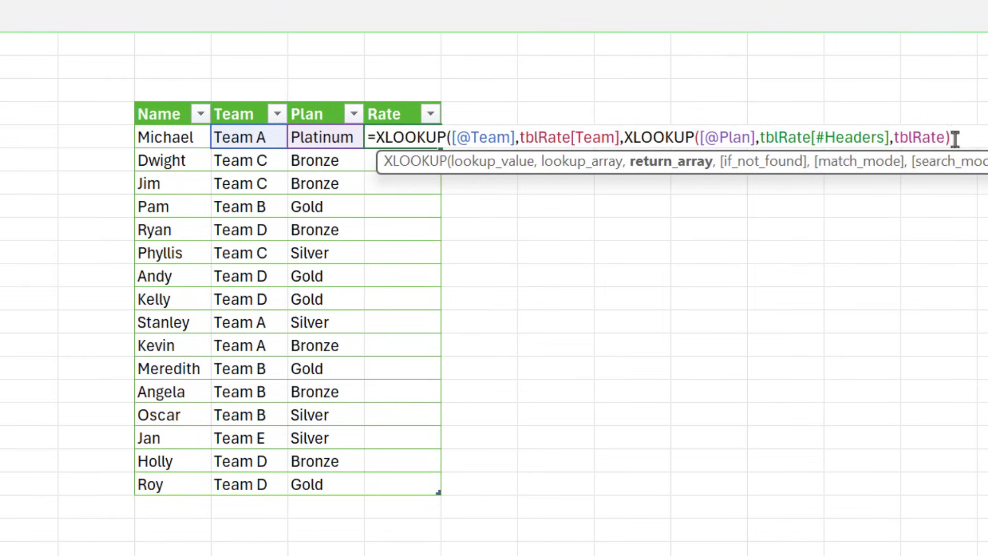
{"action": "type", "text": ")"}
{"action": "key", "text": "Return"}
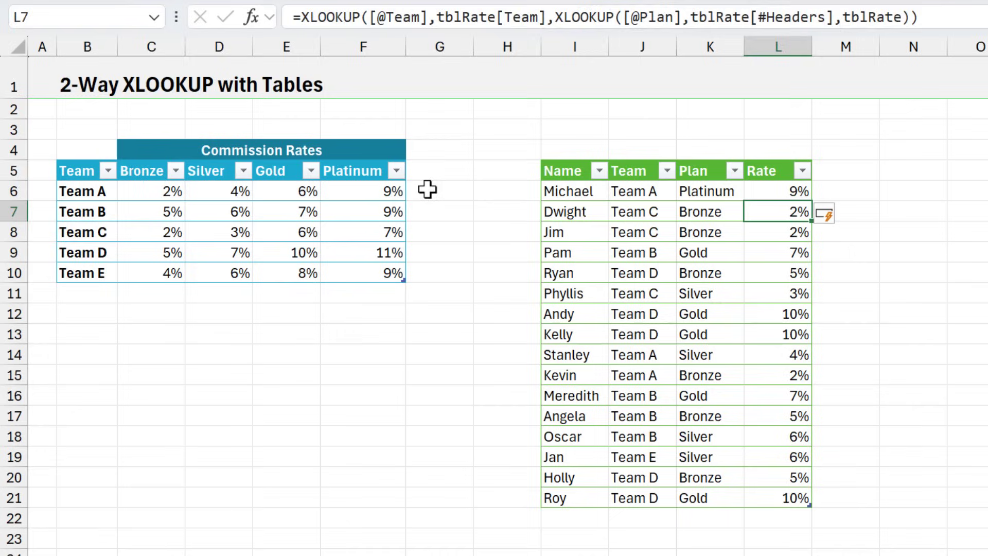
Step: Add a Diamond plan column to the rate table with a 10% rate for Team A
{"action": "left_click", "coordinate": [428, 170]}
{"action": "type", "text": "Diamond"}
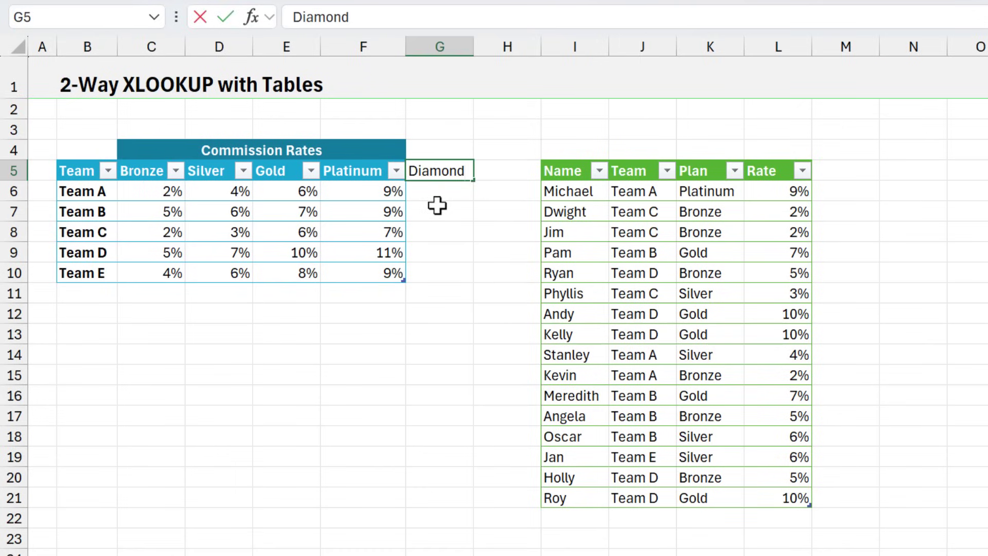
{"action": "key", "text": "Return"}
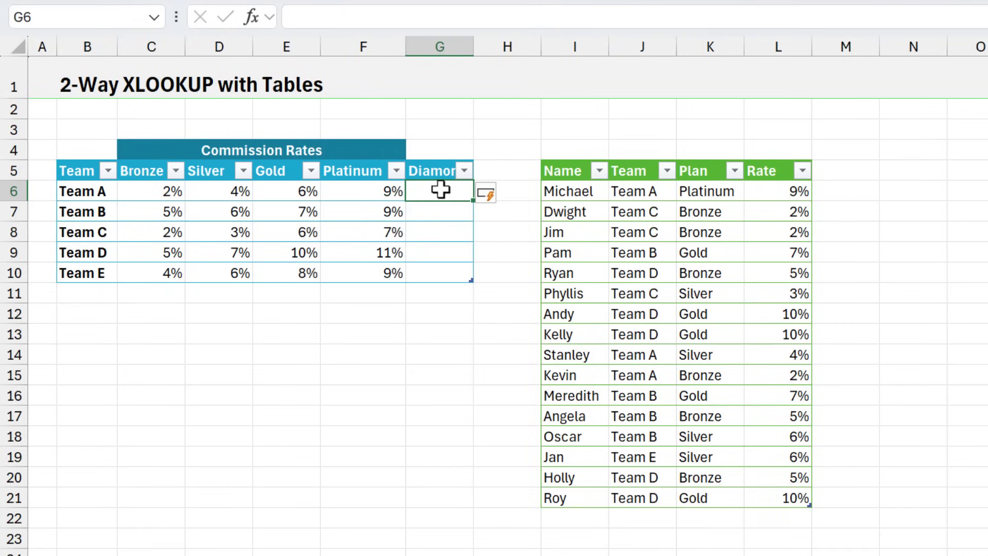
{"action": "type", "text": "10"}
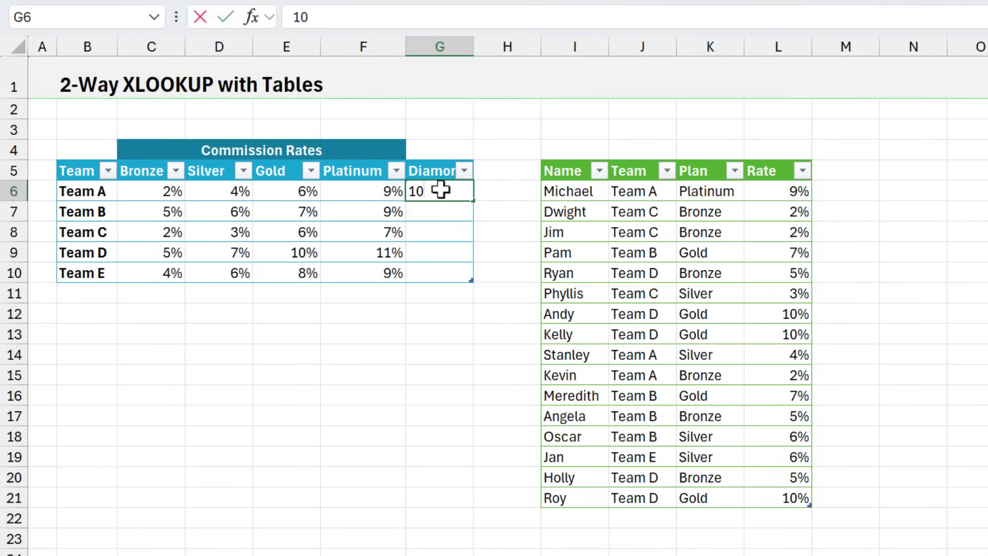
{"action": "key", "text": "Return"}
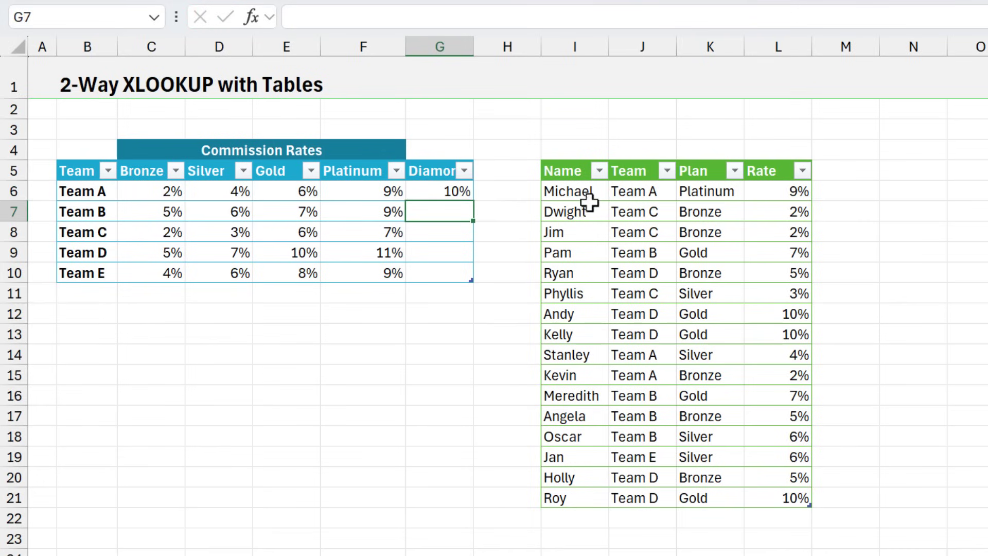
Step: Change the first salesperson's plan to Diamond and inspect L6's #Headers reference
{"action": "left_click", "coordinate": [696, 192]}
{"action": "type", "text": "Diamond"}
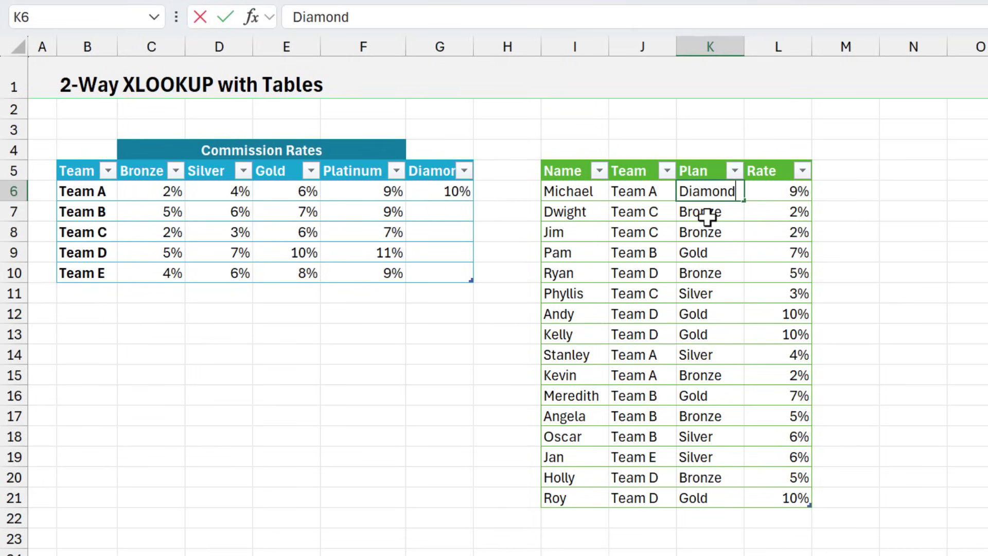
{"action": "key", "text": "Return"}
{"action": "left_click", "coordinate": [778, 191]}
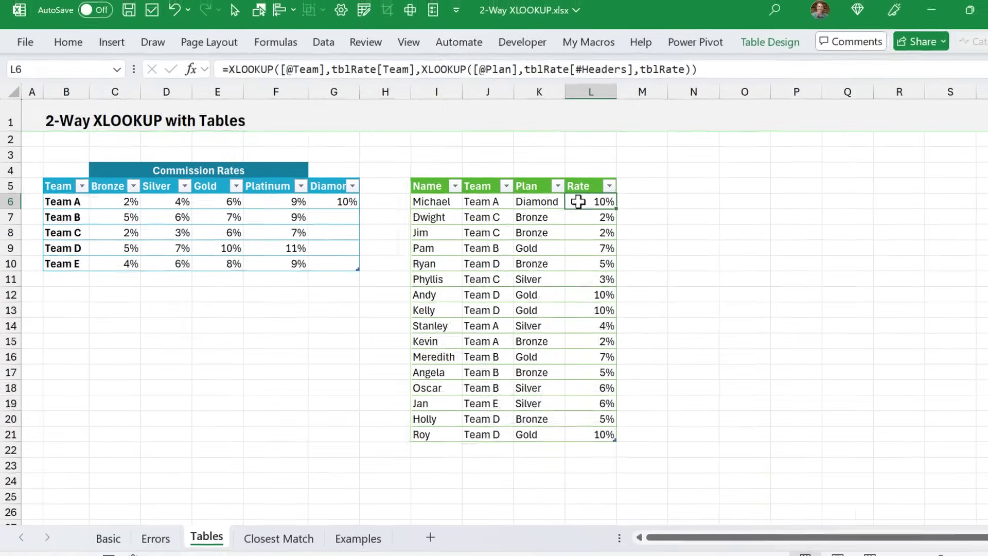
{"action": "double_click", "coordinate": [779, 191]}
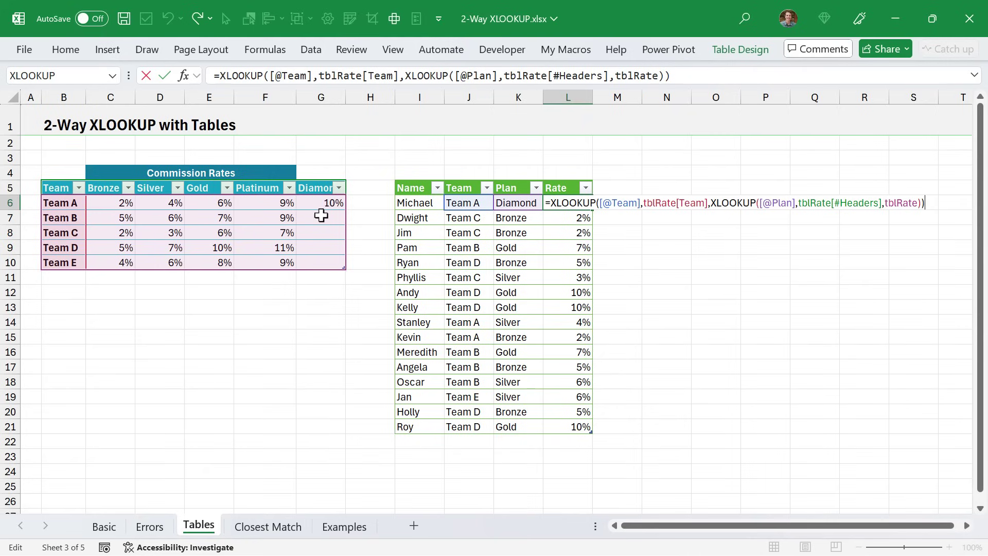
{"action": "left_click", "coordinate": [812, 203]}
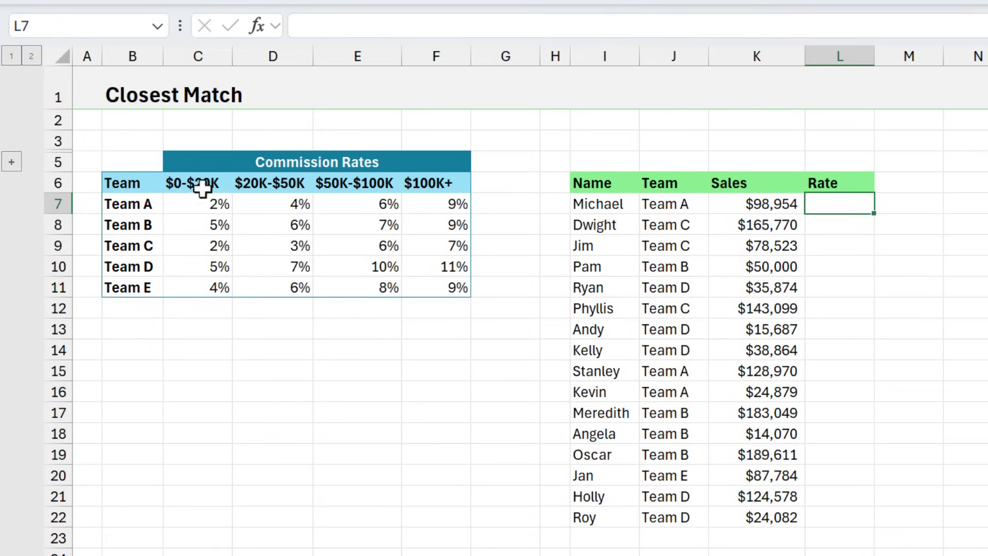
Step: Expand grouped row 4 to show Tier Min values 0, 20,000, 50,000 and 100,000
{"action": "left_click", "coordinate": [11, 162]}
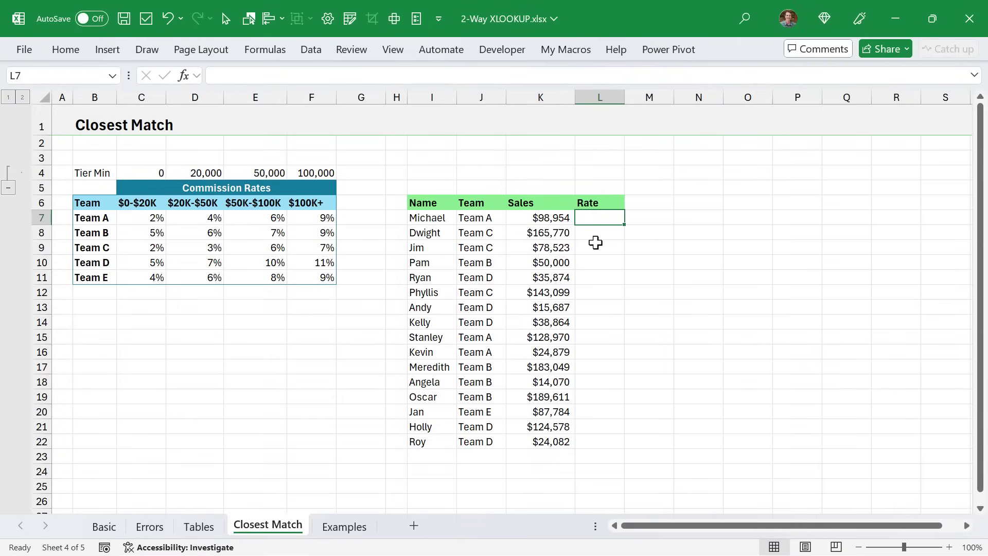
Step: In L7, start an XLOOKUP matching J7 against the absolute team range $B$7:$B$11
{"action": "type", "text": "=xl"}
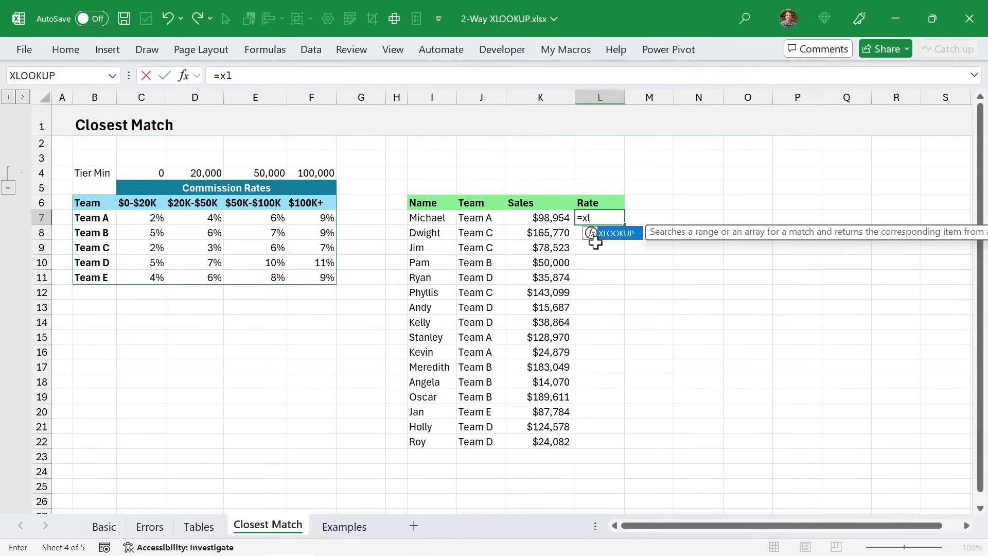
{"action": "key", "text": "Tab"}
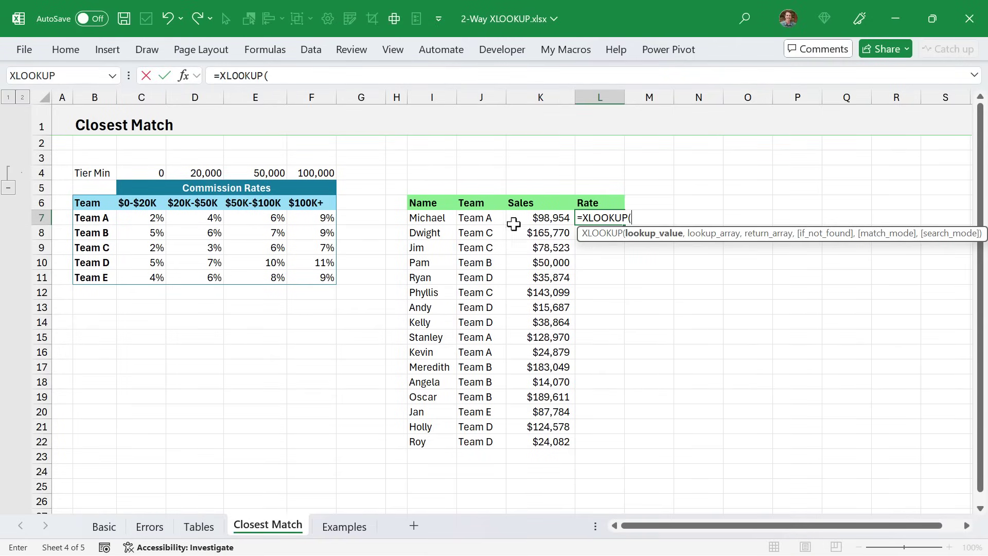
{"action": "left_click", "coordinate": [498, 218]}
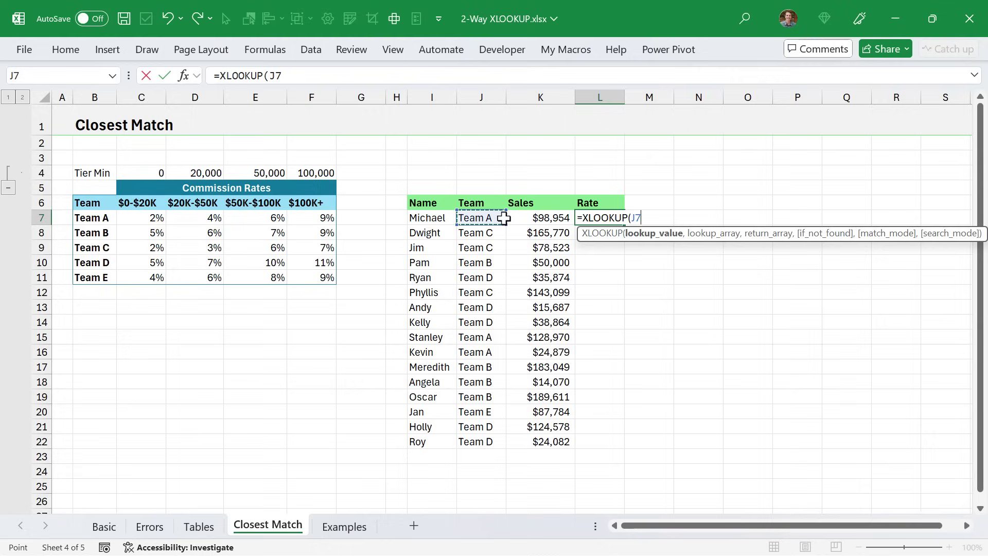
{"action": "type", "text": ","}
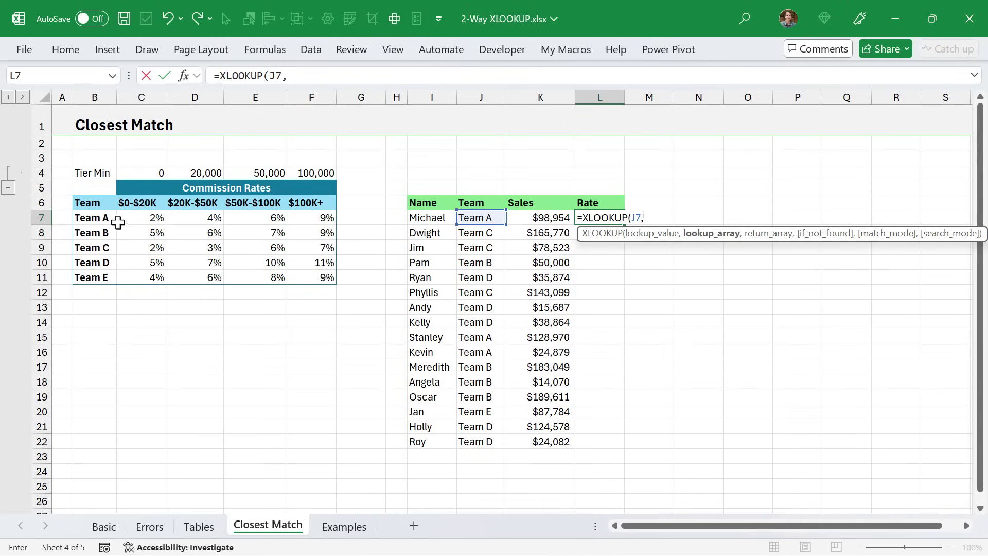
{"action": "left_click_drag", "start_coordinate": [85, 220], "coordinate": [102, 278]}
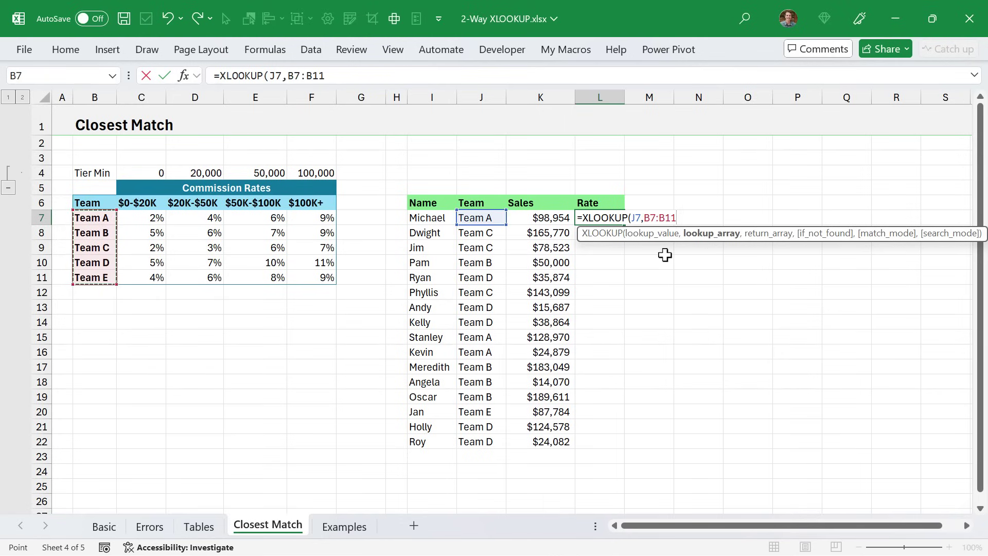
{"action": "key", "text": "F4"}
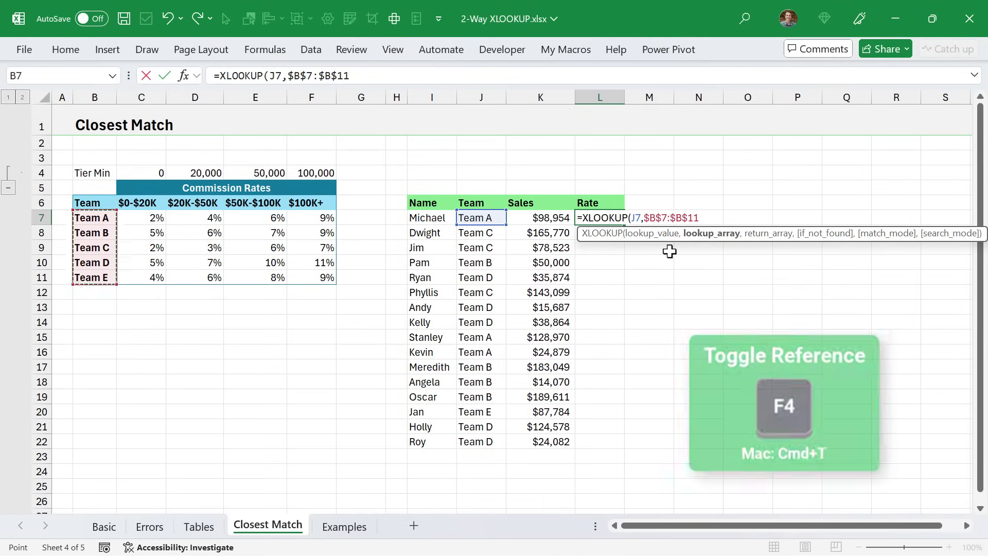
Step: Nest an XLOOKUP of K7 across tier minimums $C$4:$F$4, returning rates $C$7:$F$11
{"action": "type", "text": ","}
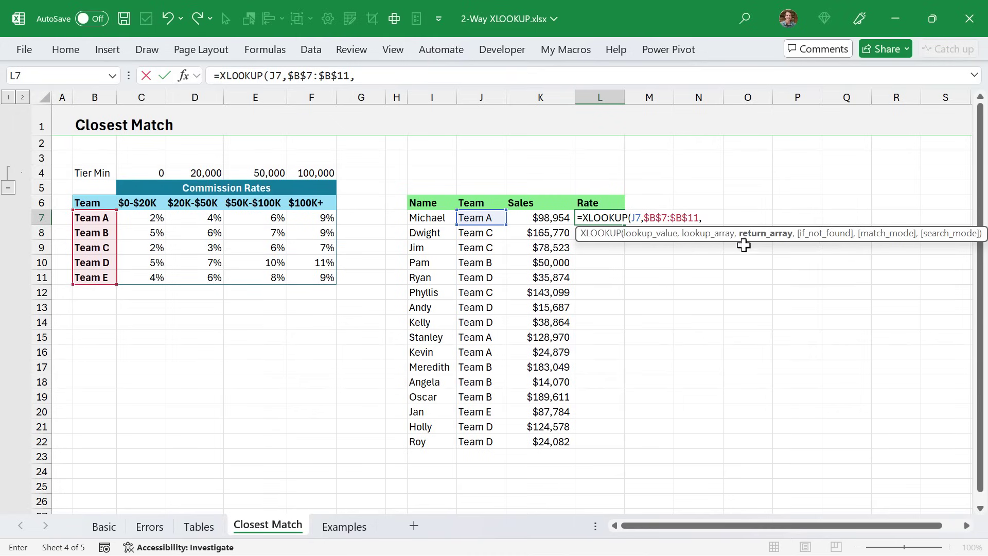
{"action": "type", "text": "xl"}
{"action": "key", "text": "Tab"}
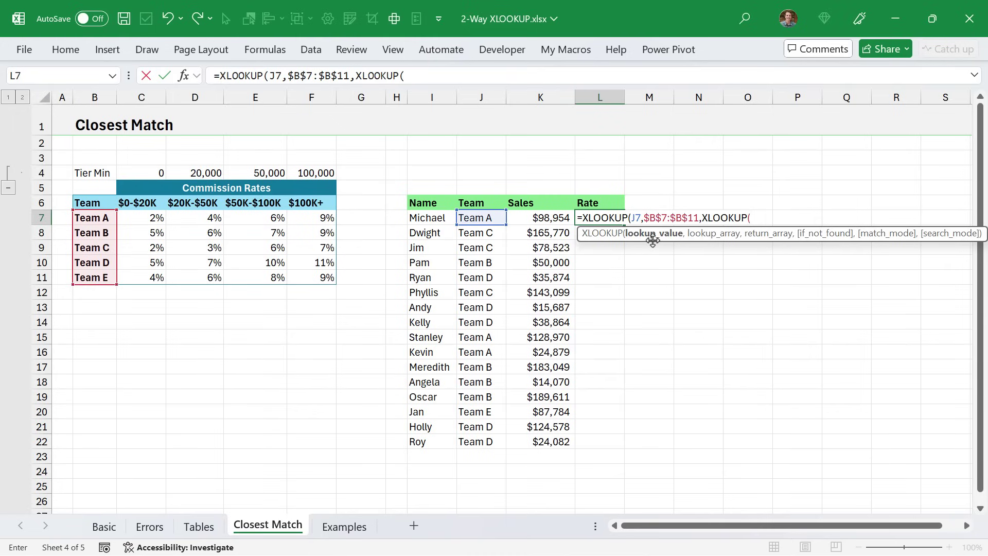
{"action": "left_click", "coordinate": [524, 216]}
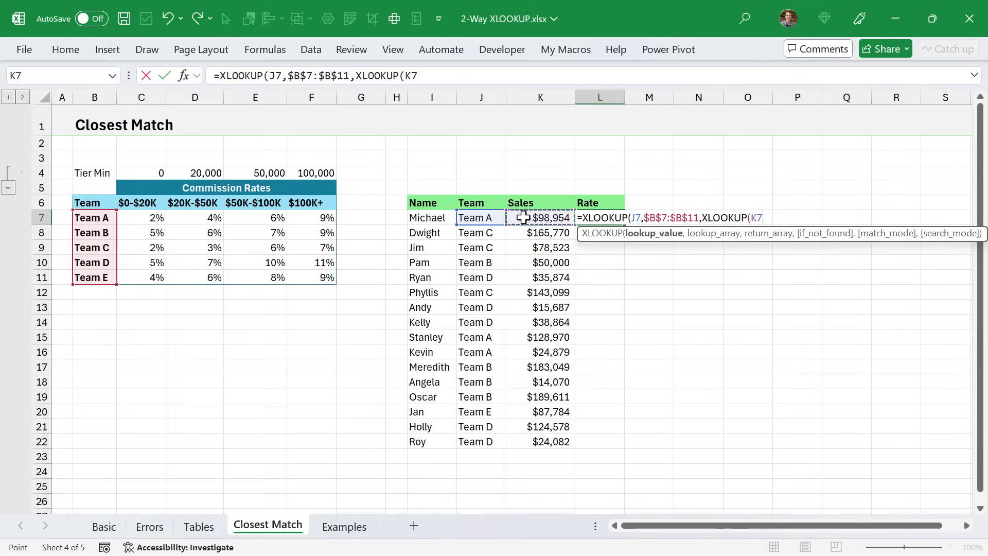
{"action": "type", "text": ","}
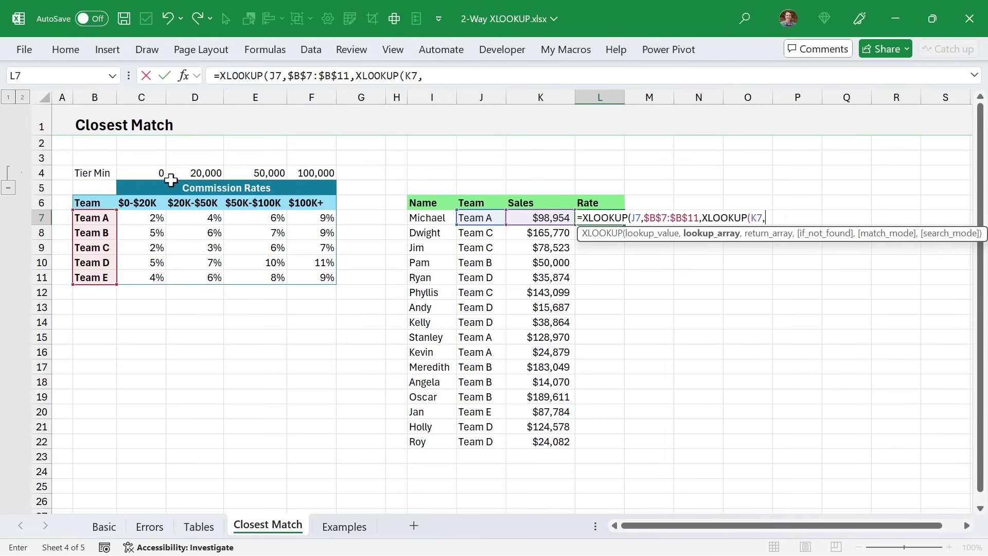
{"action": "left_click_drag", "start_coordinate": [127, 171], "coordinate": [307, 173]}
{"action": "key", "text": "F4"}
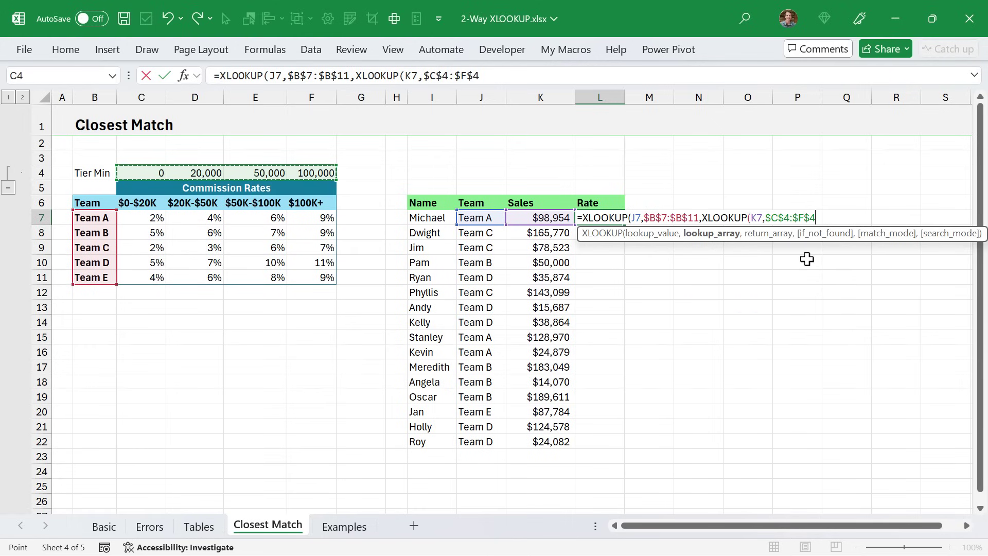
{"action": "type", "text": ","}
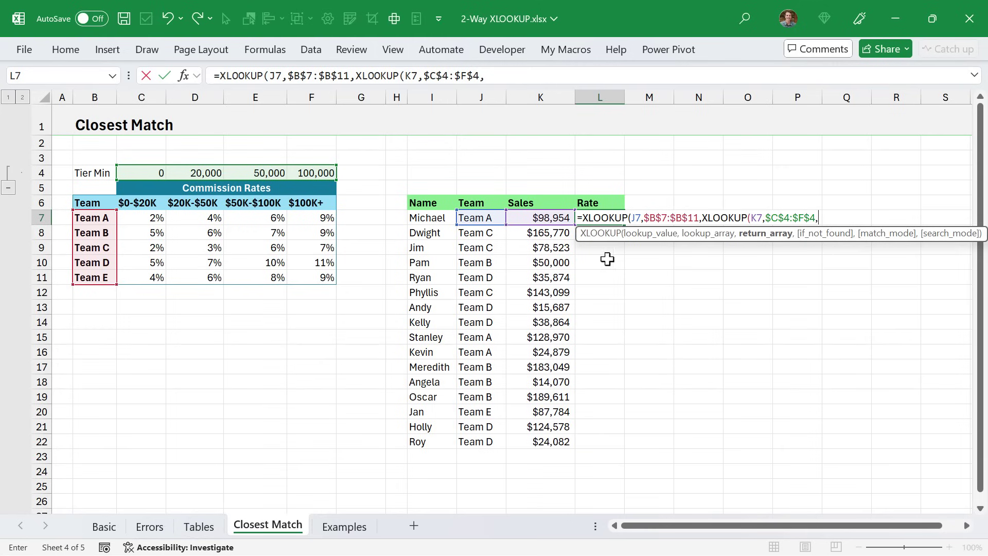
{"action": "left_click_drag", "start_coordinate": [151, 217], "coordinate": [306, 278]}
{"action": "key", "text": "F4"}
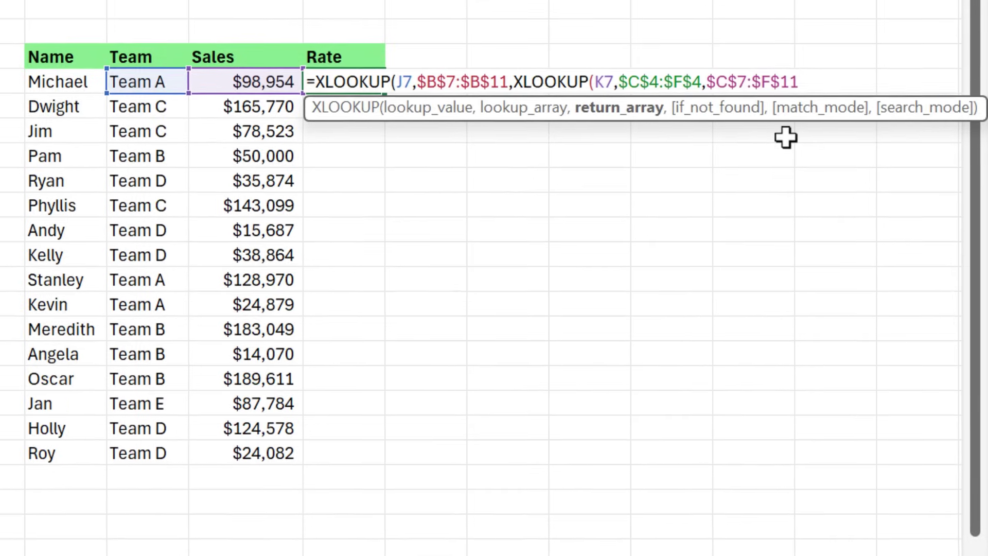
Step: Complete L7 with match mode -1 (exact or next smaller) and fill it down to L22
{"action": "type", "text": ",,"}
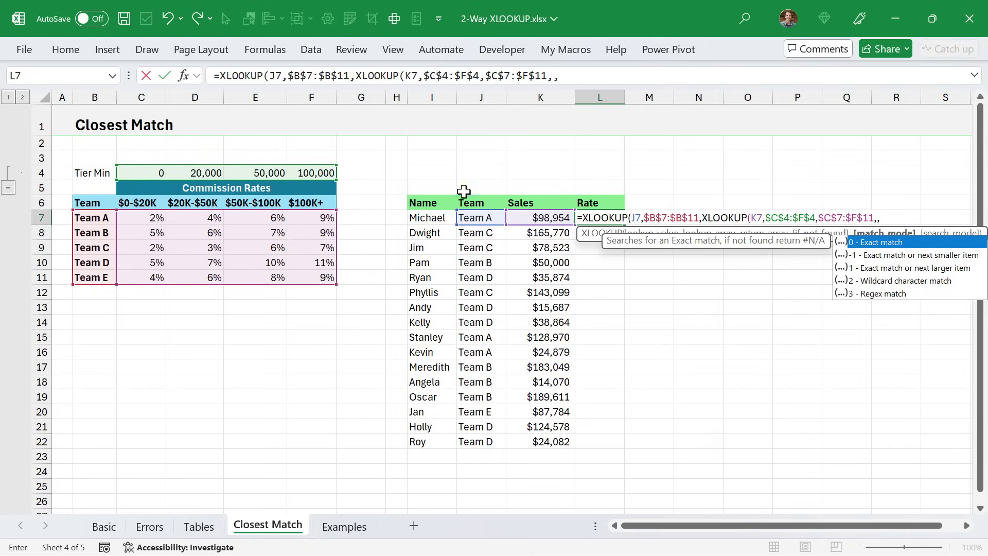
{"action": "double_click", "coordinate": [858, 256]}
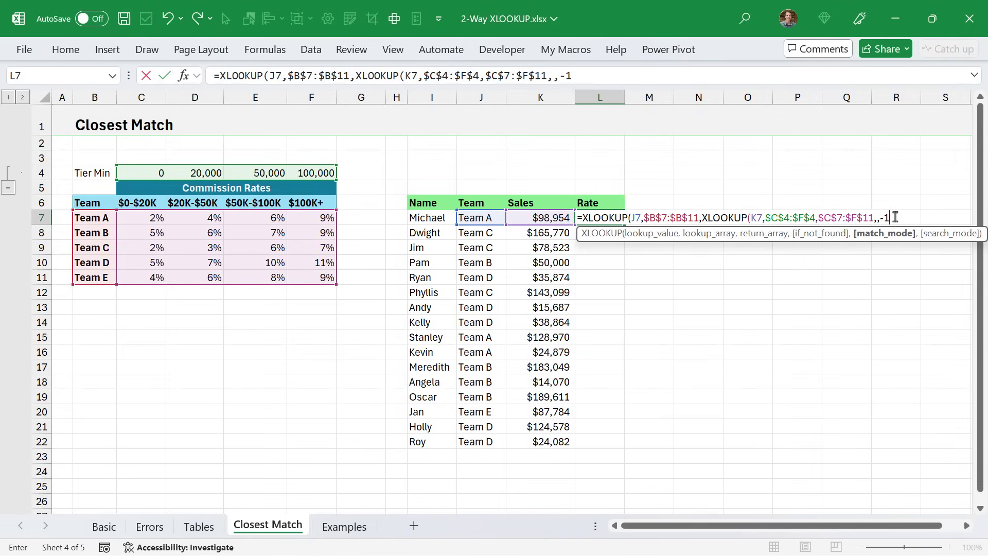
{"action": "type", "text": ")"}
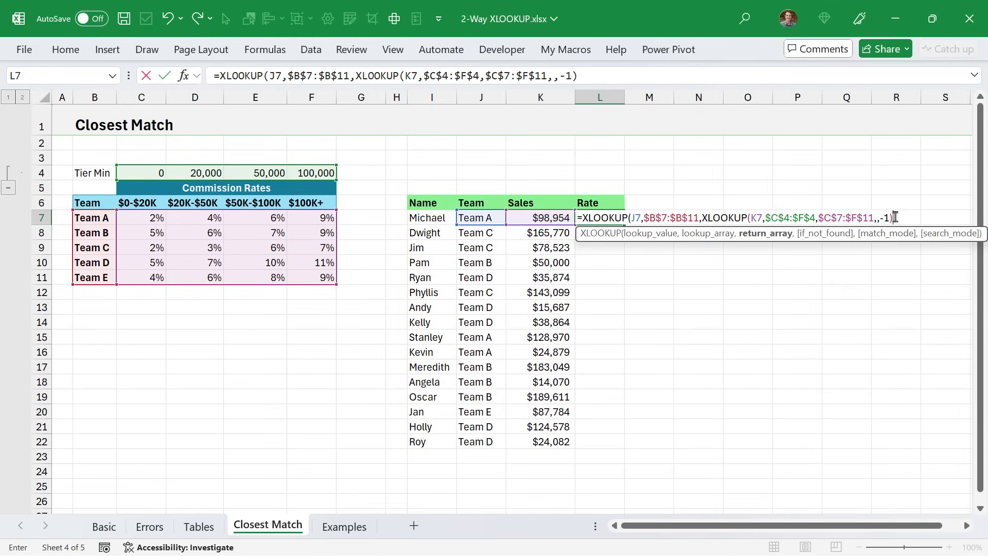
{"action": "type", "text": ")"}
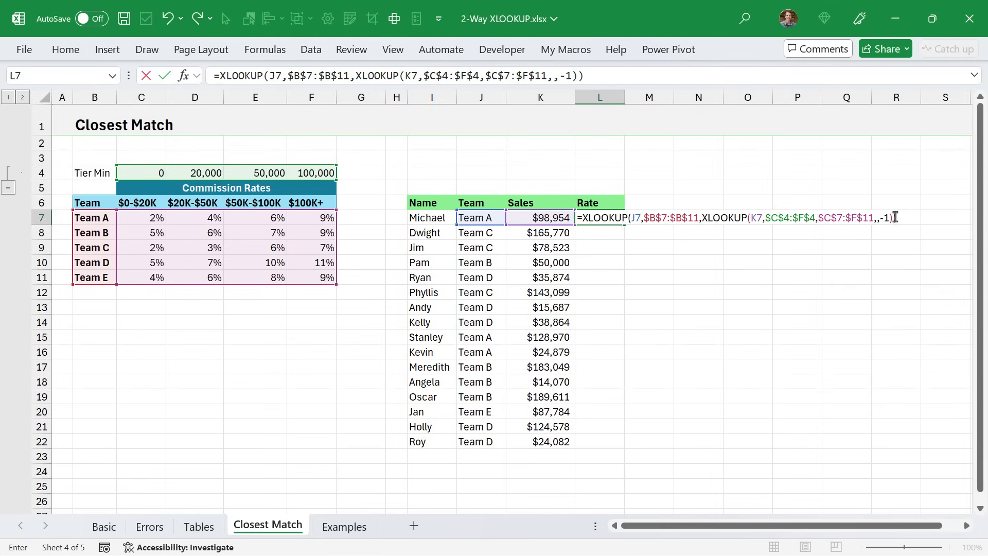
{"action": "key", "text": "Return"}
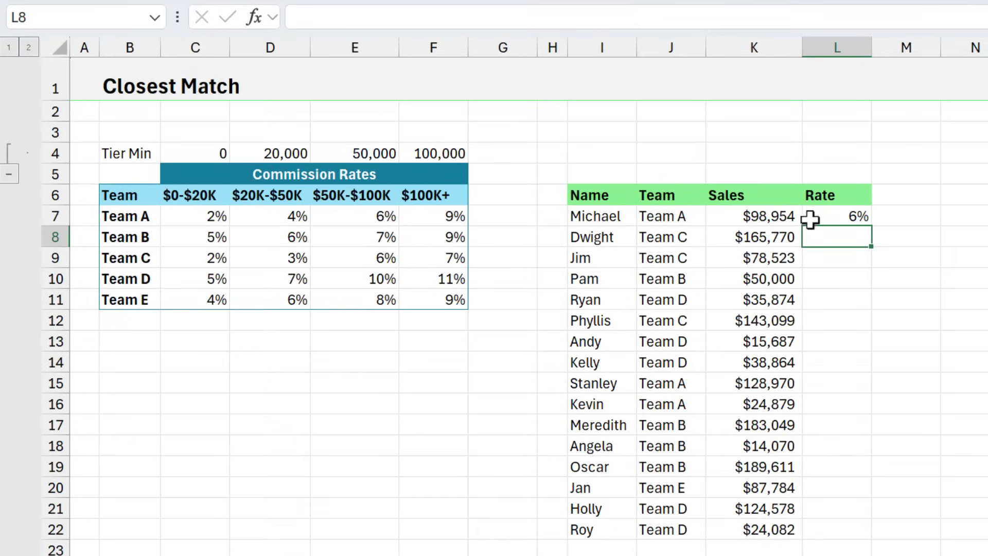
{"action": "left_click", "coordinate": [810, 219]}
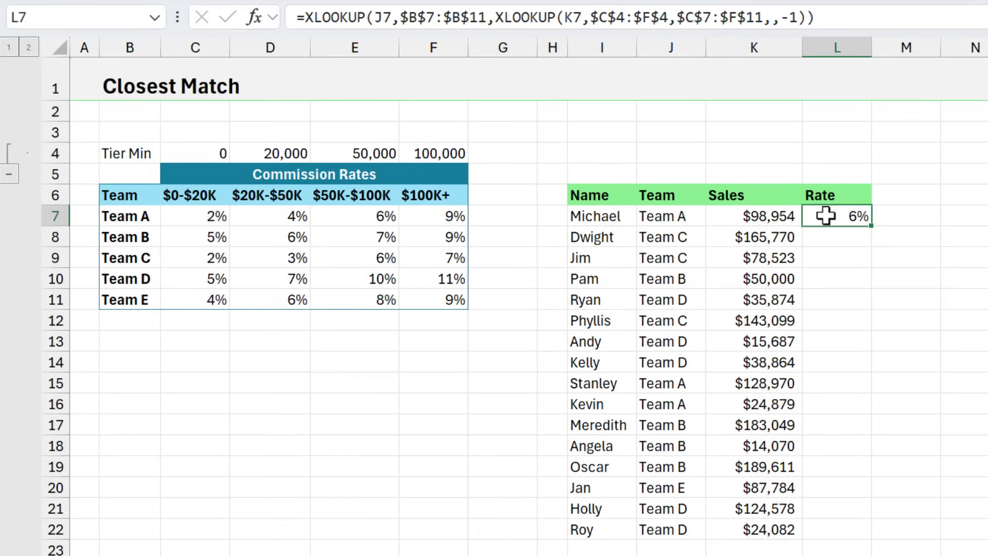
{"action": "double_click", "coordinate": [871, 225]}
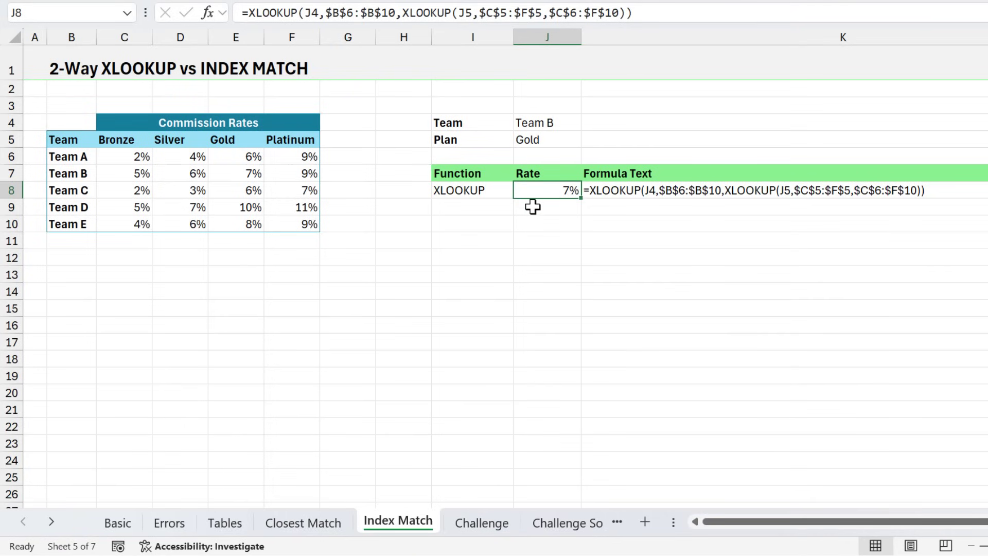
Step: Tick H9 to show the INDEX/XMATCH comparison row and select its 7% result in J9
{"action": "left_click", "coordinate": [415, 207]}
{"action": "left_click", "coordinate": [409, 212]}
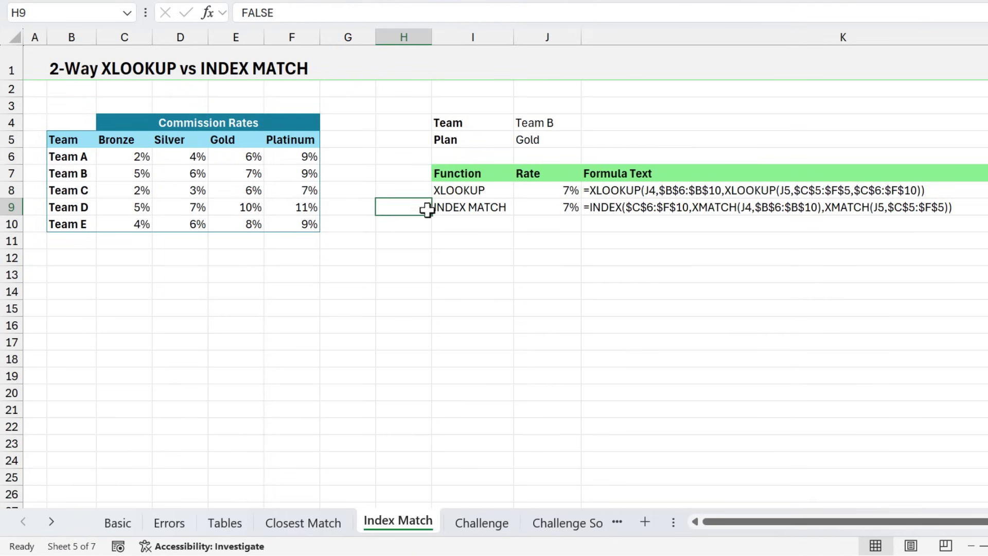
{"action": "left_click", "coordinate": [547, 208]}
Step: Trace J9's INDEX rate grid and its row and column XMATCH arguments, leaving the formula unchanged
{"action": "key", "text": "F2"}
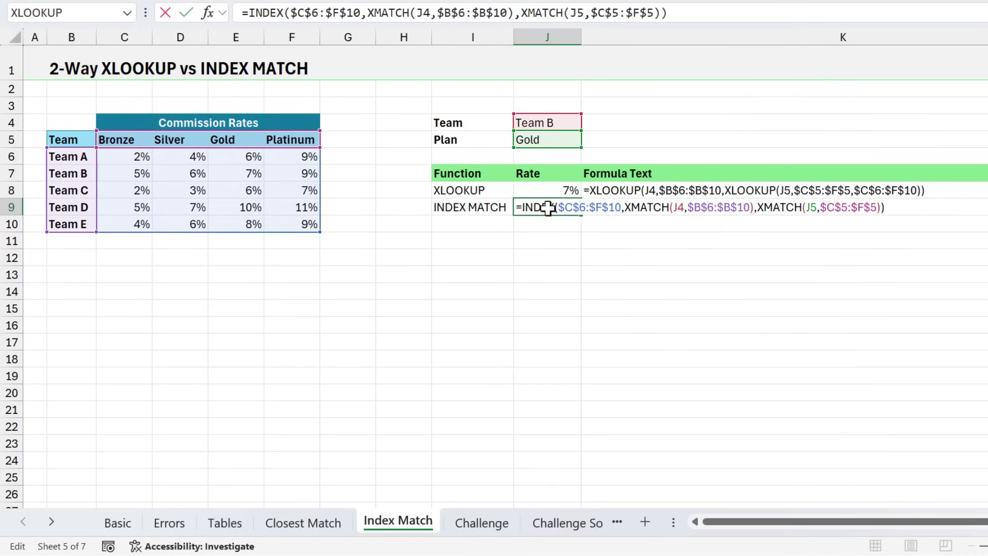
{"action": "left_click", "coordinate": [573, 207]}
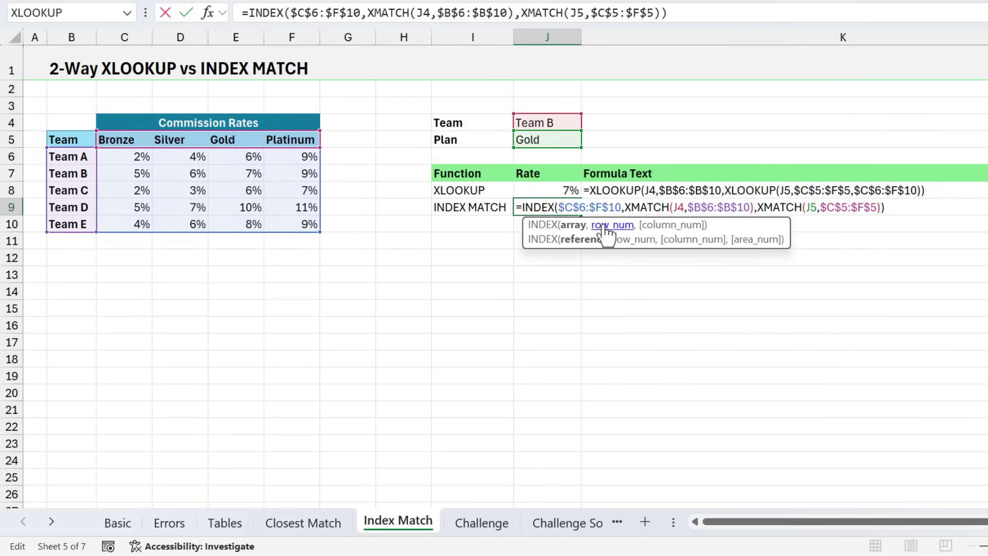
{"action": "left_click", "coordinate": [605, 228]}
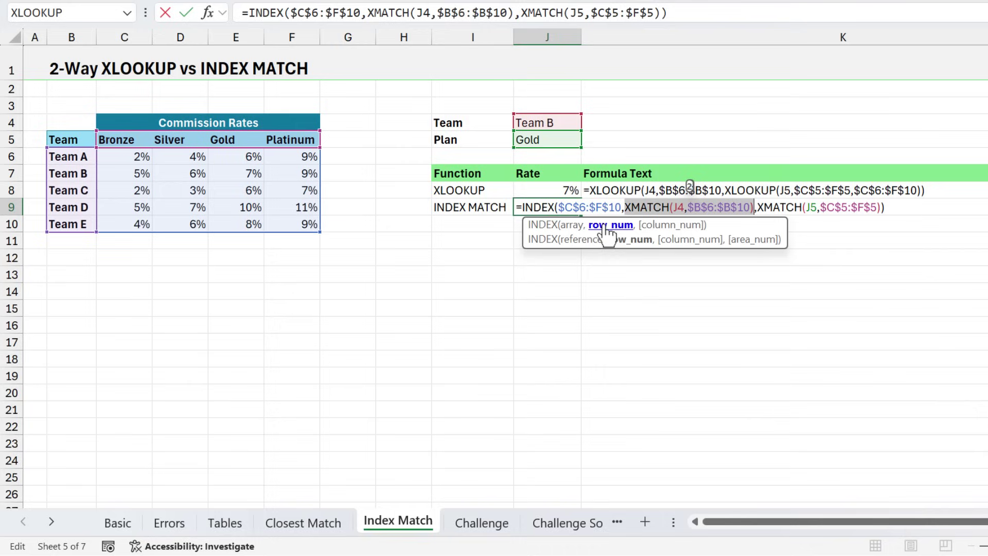
{"action": "left_click", "coordinate": [657, 226]}
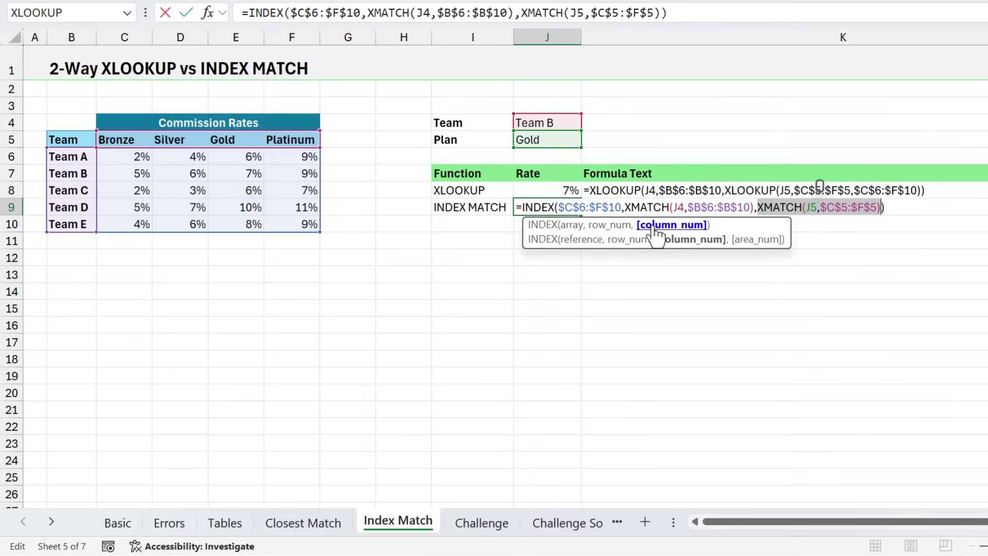
{"action": "left_click", "coordinate": [570, 226]}
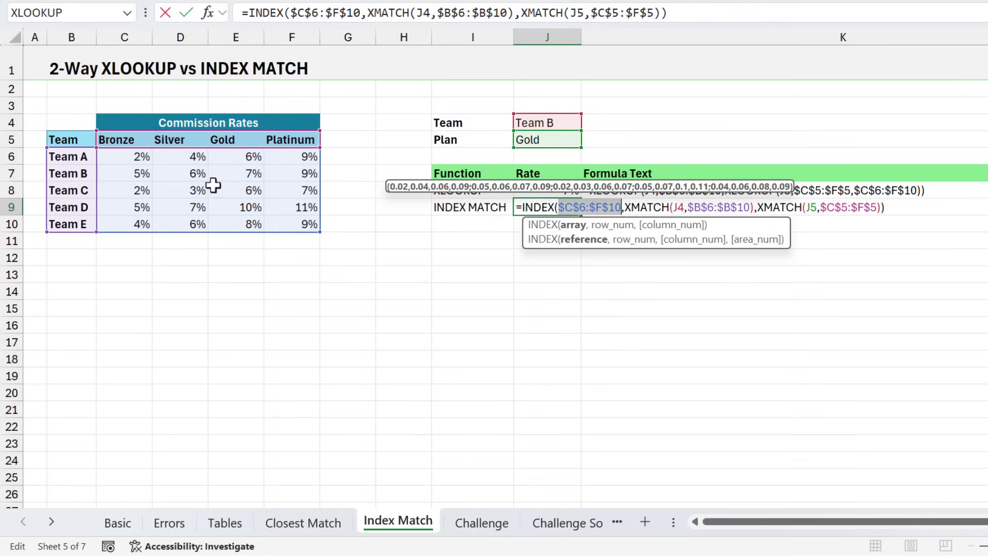
{"action": "key", "text": "Escape"}
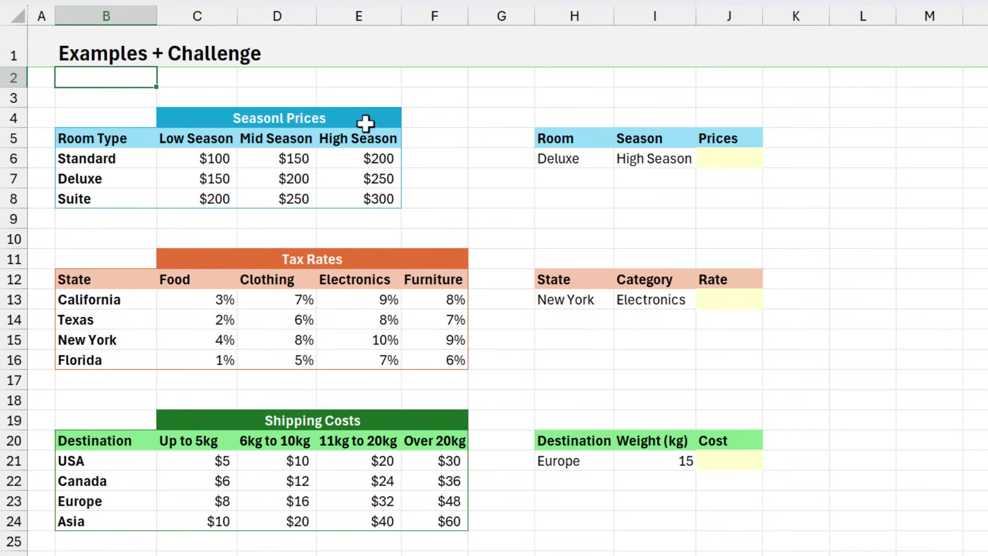
{"action": "left_click", "coordinate": [737, 159]}
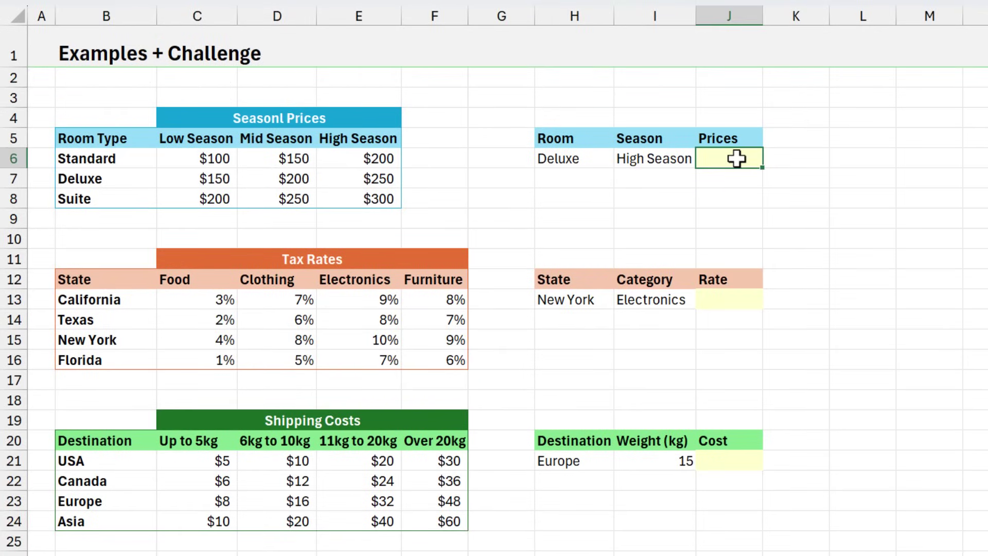